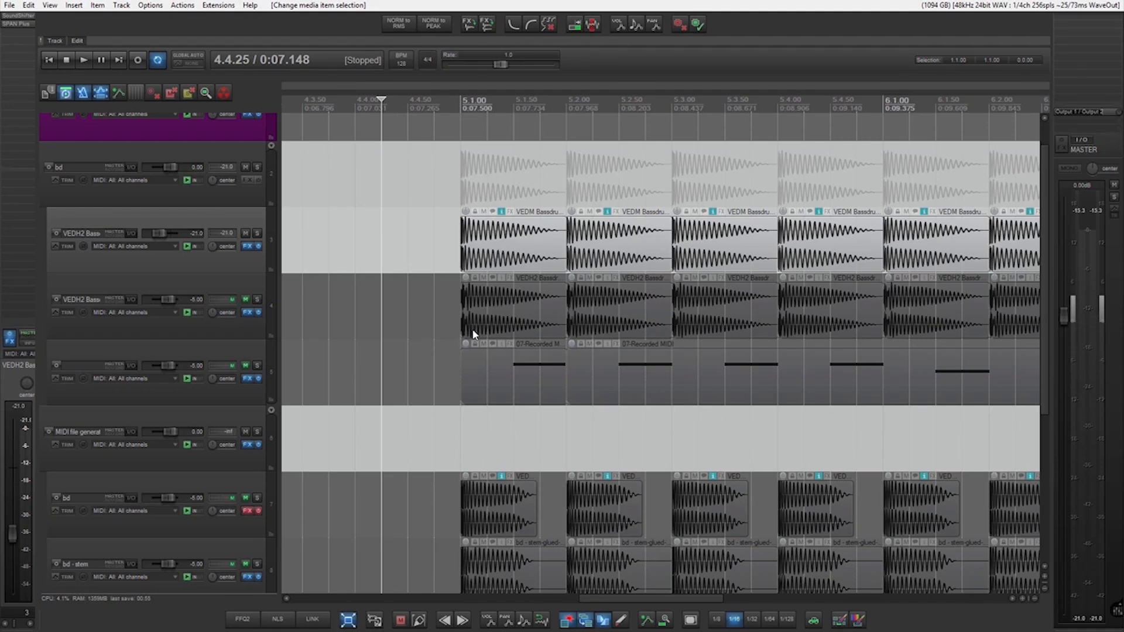
# Open SPAN Plus on the upper VEDH2 bass drum track and play the kick to examine its spectrum.
pyautogui.scroll(2, 558, 307)
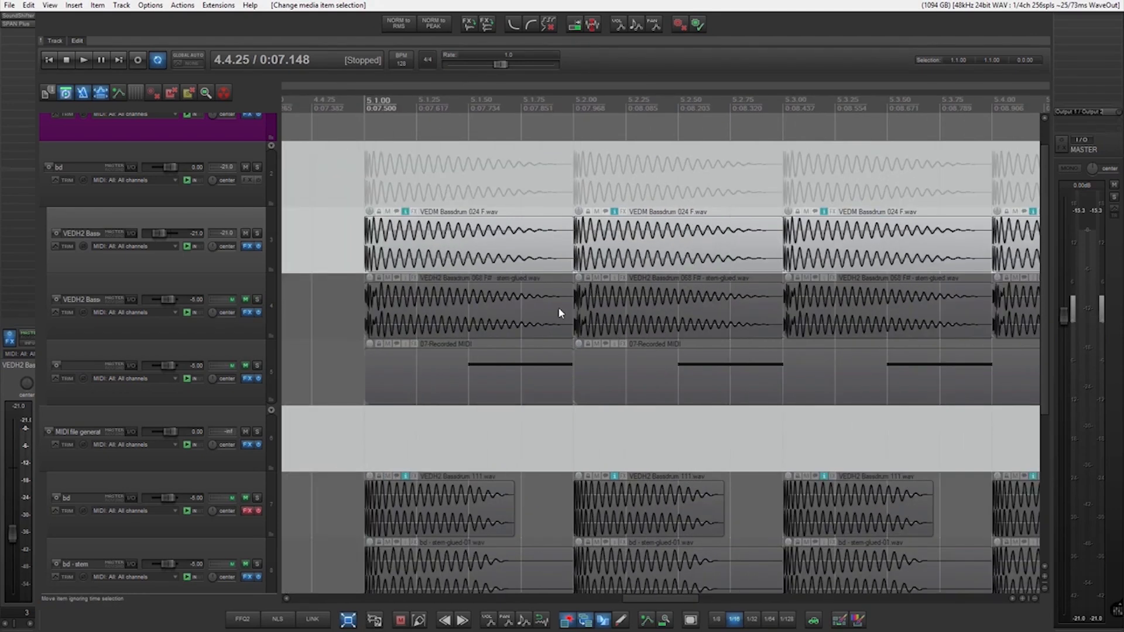
pyautogui.scroll(1, 473, 253)
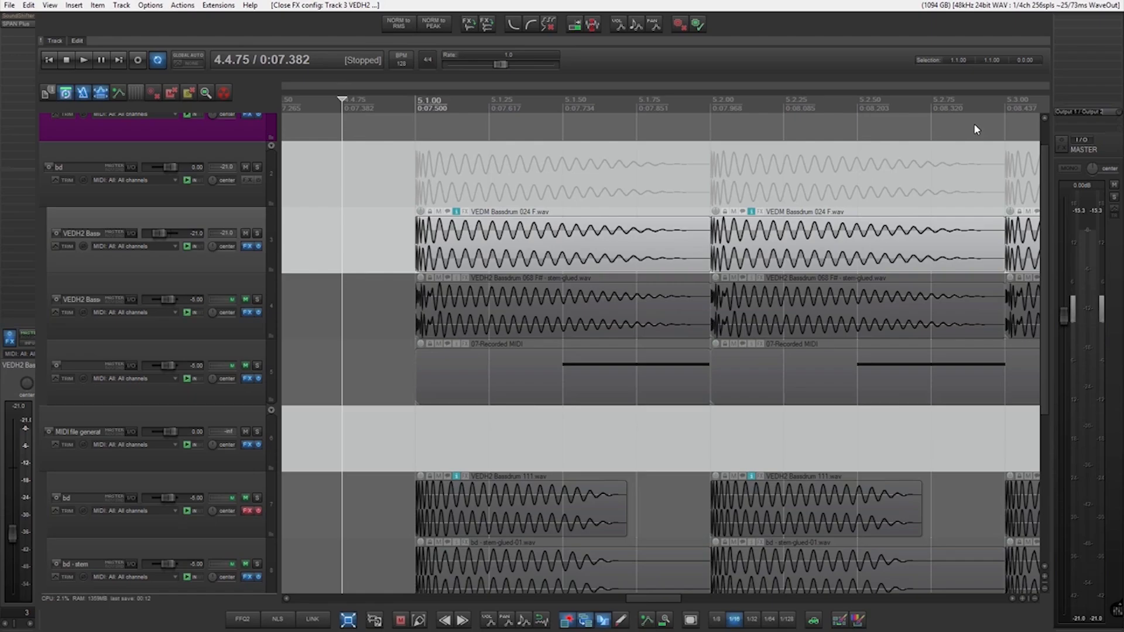
pyautogui.click(16, 24)
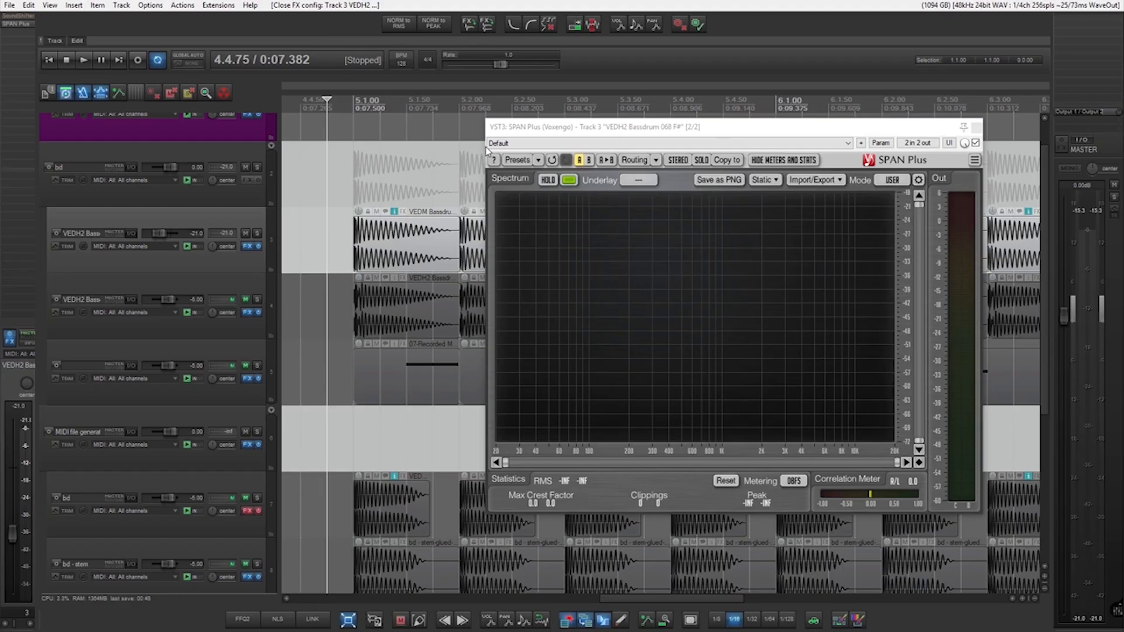
pyautogui.press('space')
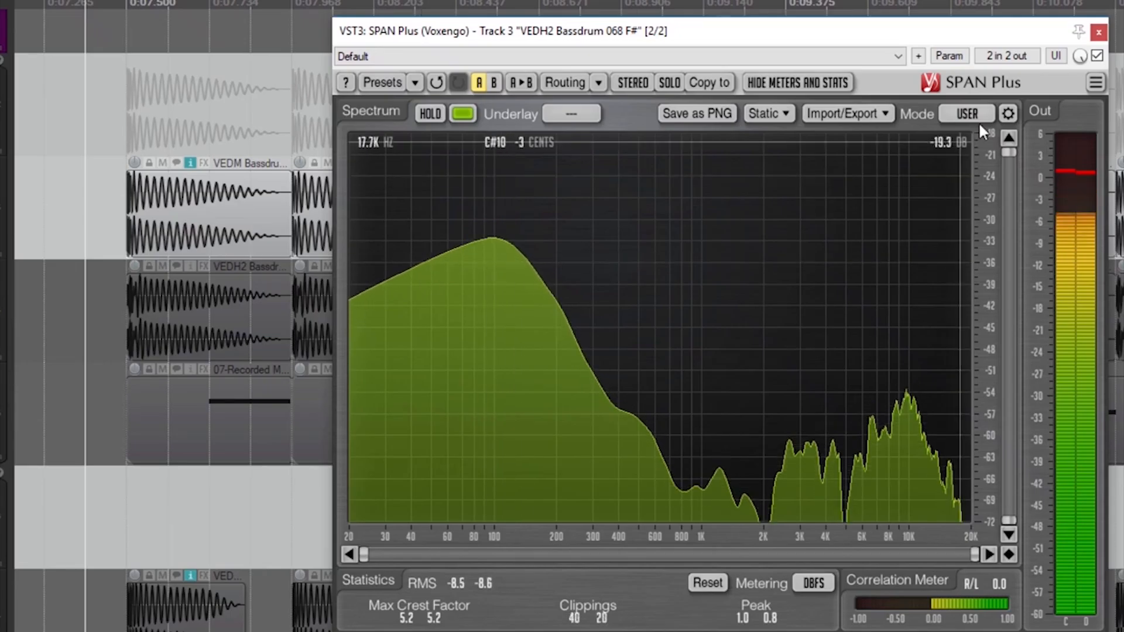
# Set the SPAN Plus spectrum block size to 65536 and play the first kick to inspect its fundamental peak.
pyautogui.click(1006, 114)
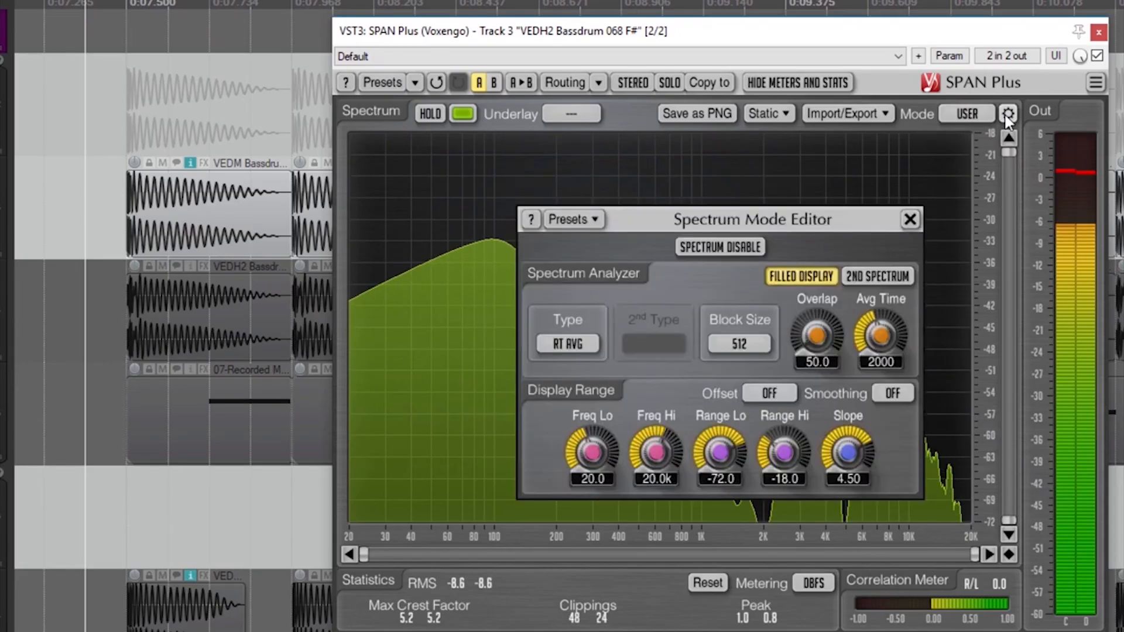
pyautogui.click(750, 343)
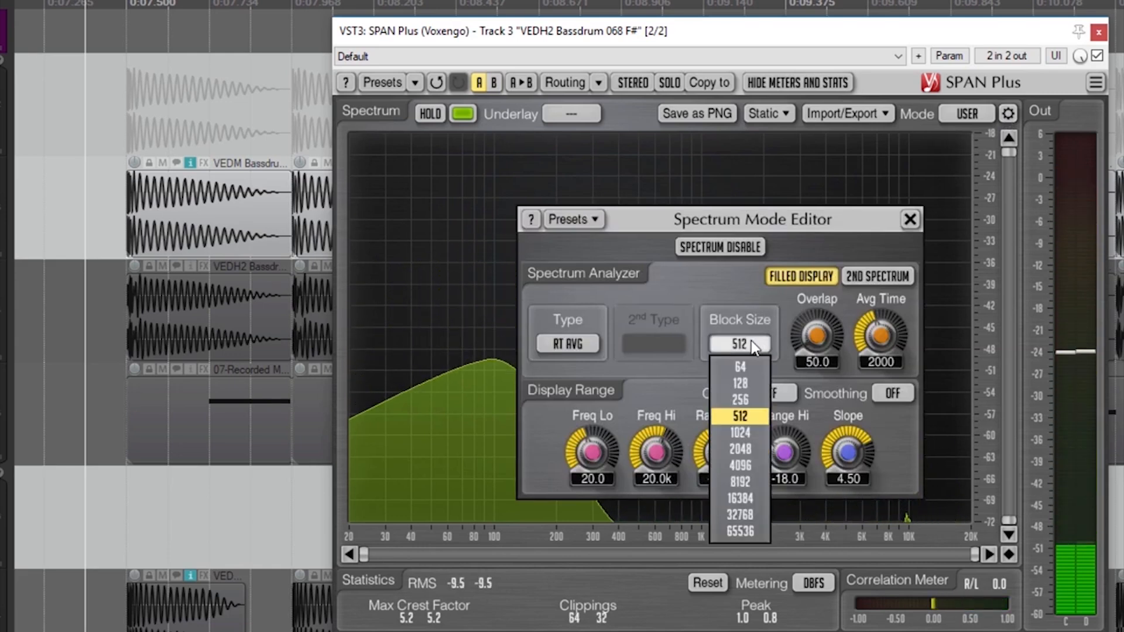
pyautogui.click(750, 529)
pyautogui.click(473, 462)
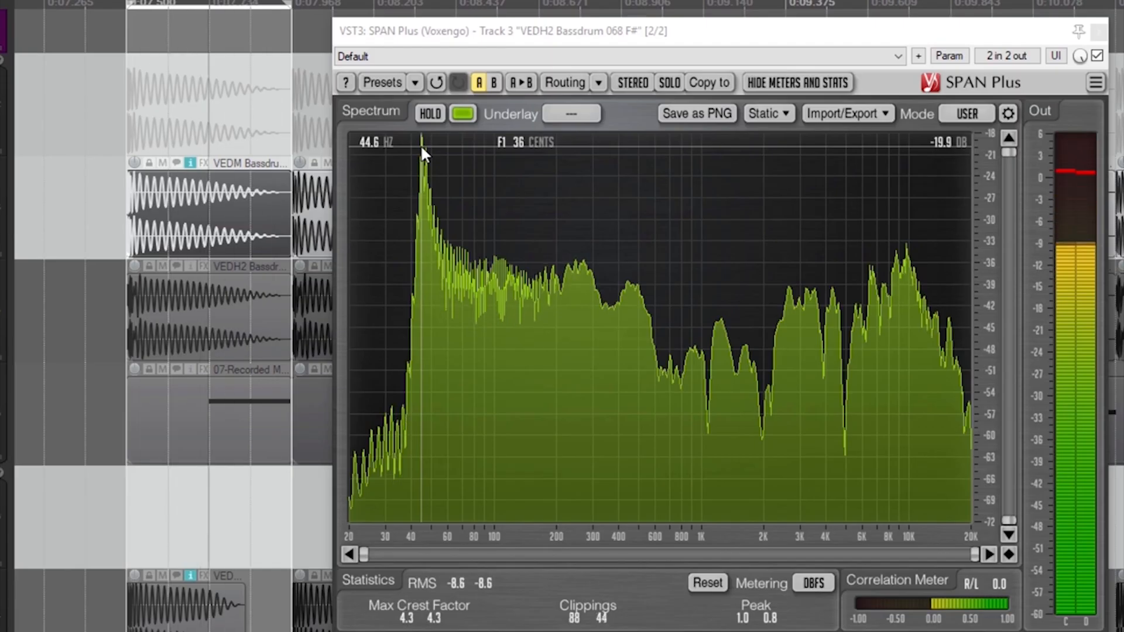
pyautogui.press('space')
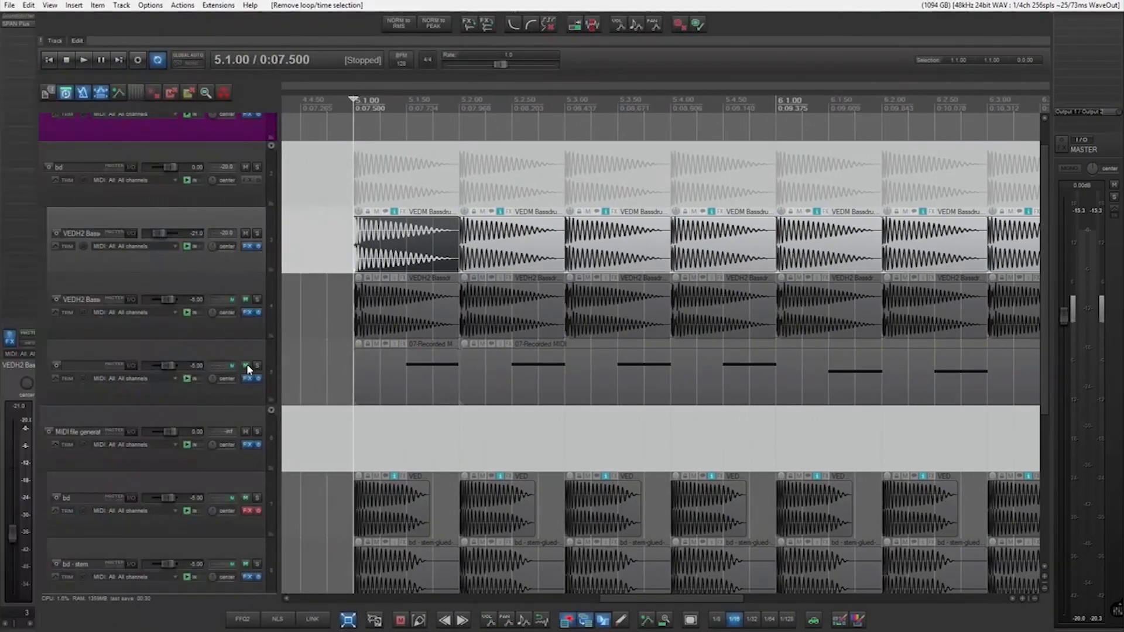
# Solo the recorded MIDI bass track and open its glued item in the MIDI editor to play the notes.
pyautogui.click(255, 364)
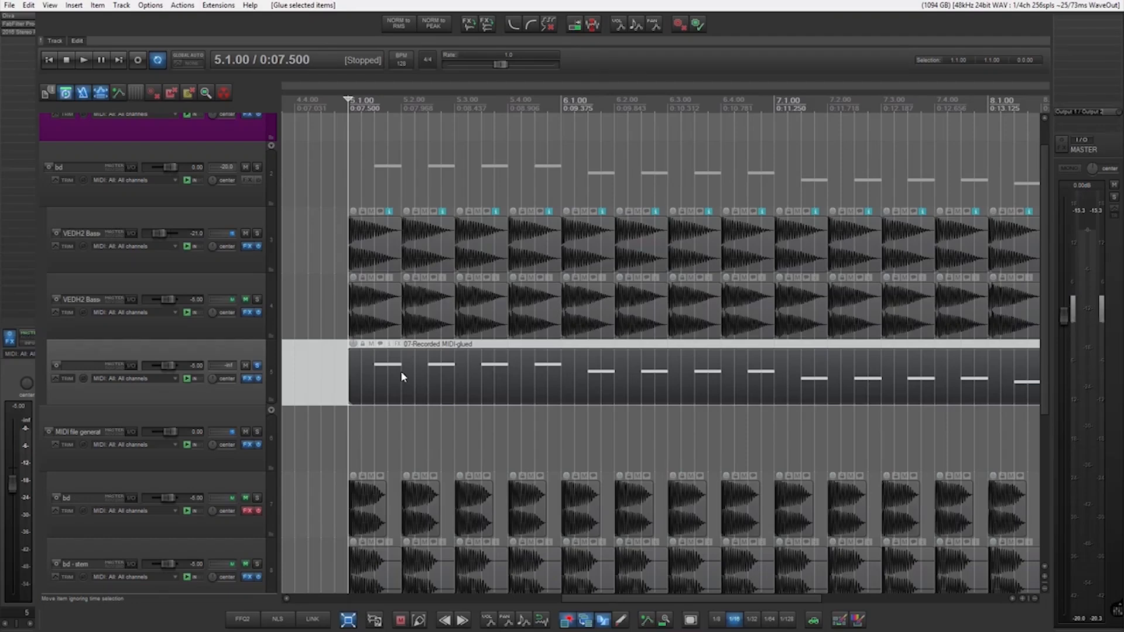
pyautogui.doubleClick(400, 371)
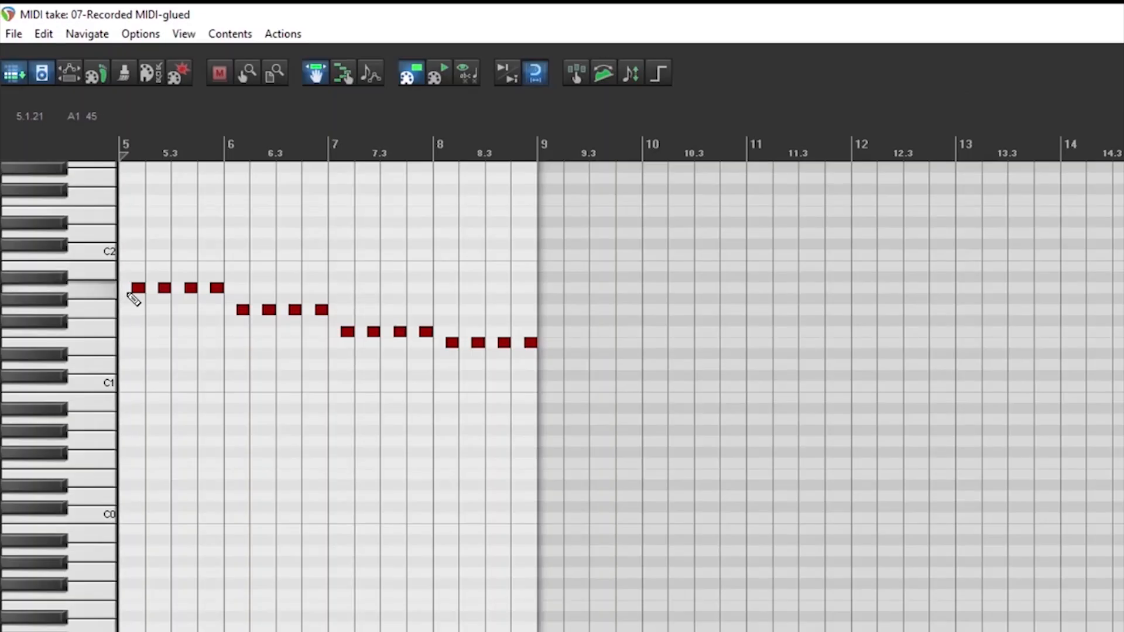
pyautogui.press('space')
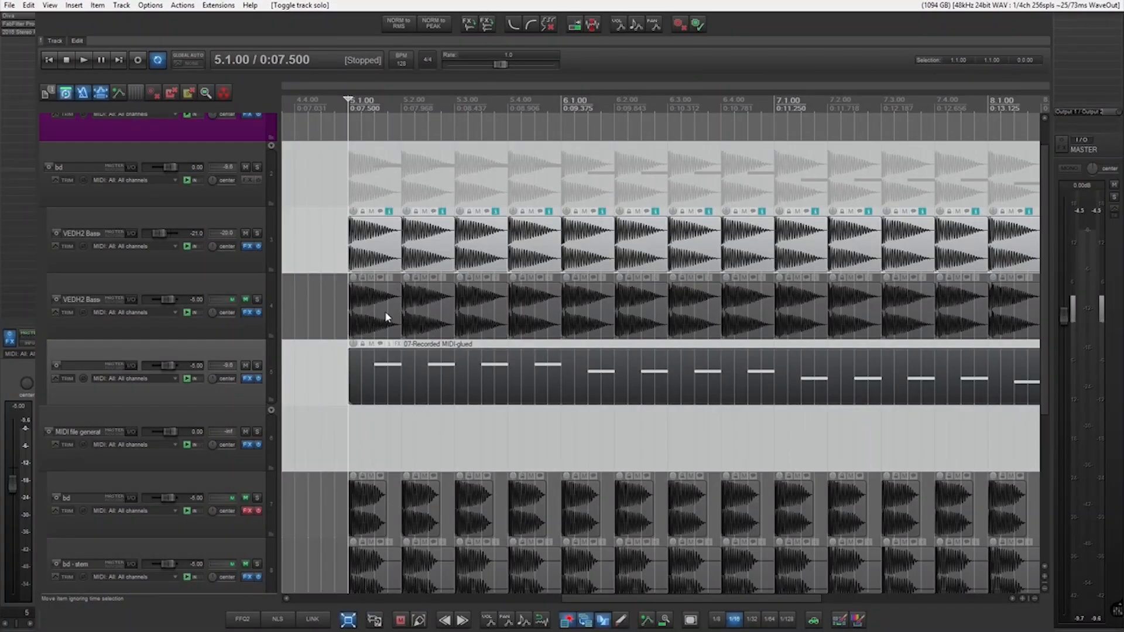
# Play the upper kick track together with the MIDI bass, toggling the kick's mute to compare.
pyautogui.press('space')
pyautogui.press('space')
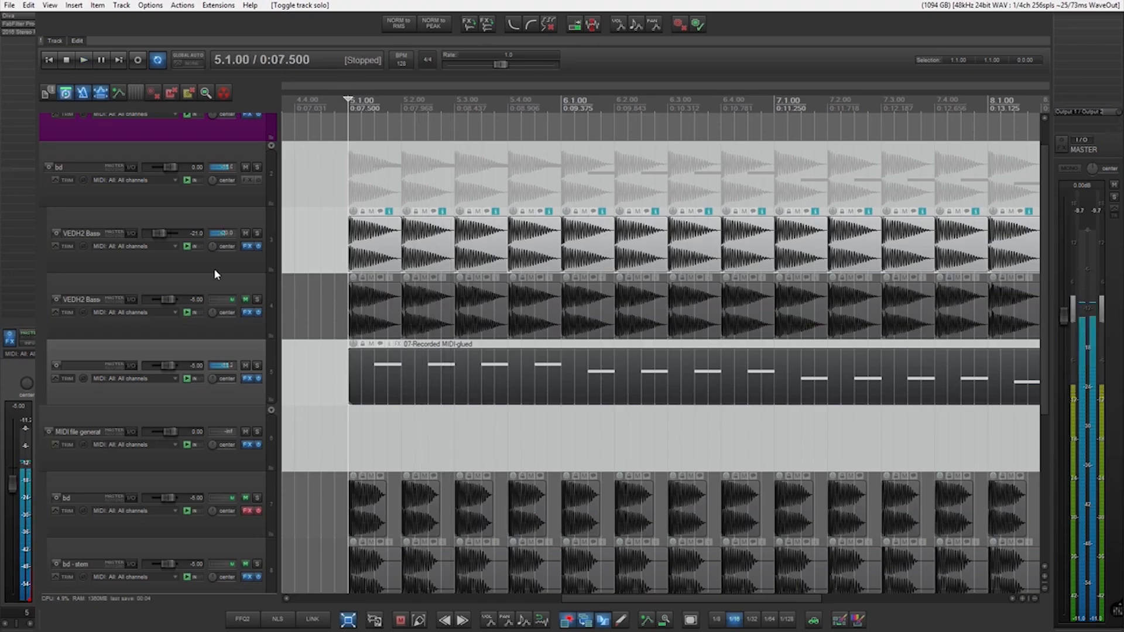
pyautogui.click(245, 233)
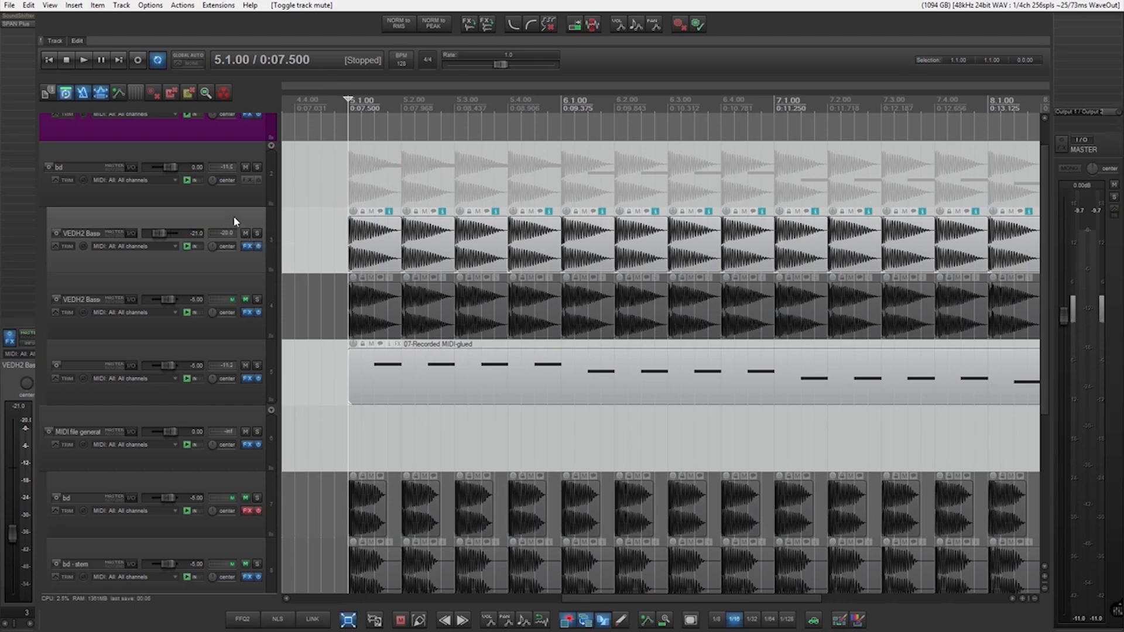
# Mute the MIDI bass track and transpose the upper kick track up 4 semitones in SoundShifter, checking its spectrum during playback.
pyautogui.doubleClick(23, 16)
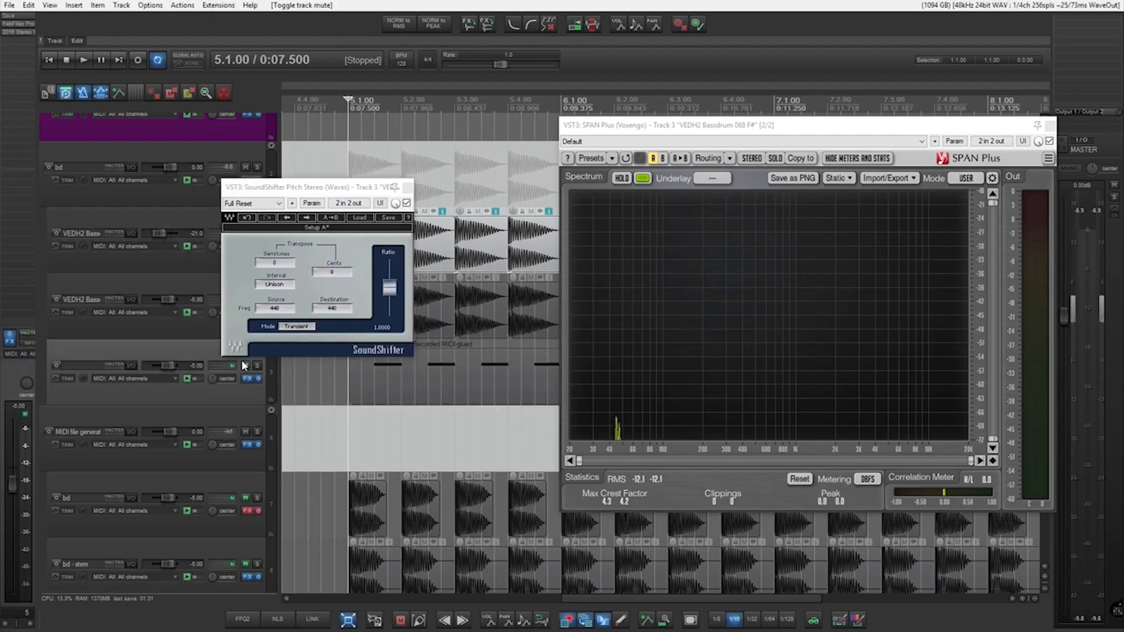
pyautogui.click(246, 365)
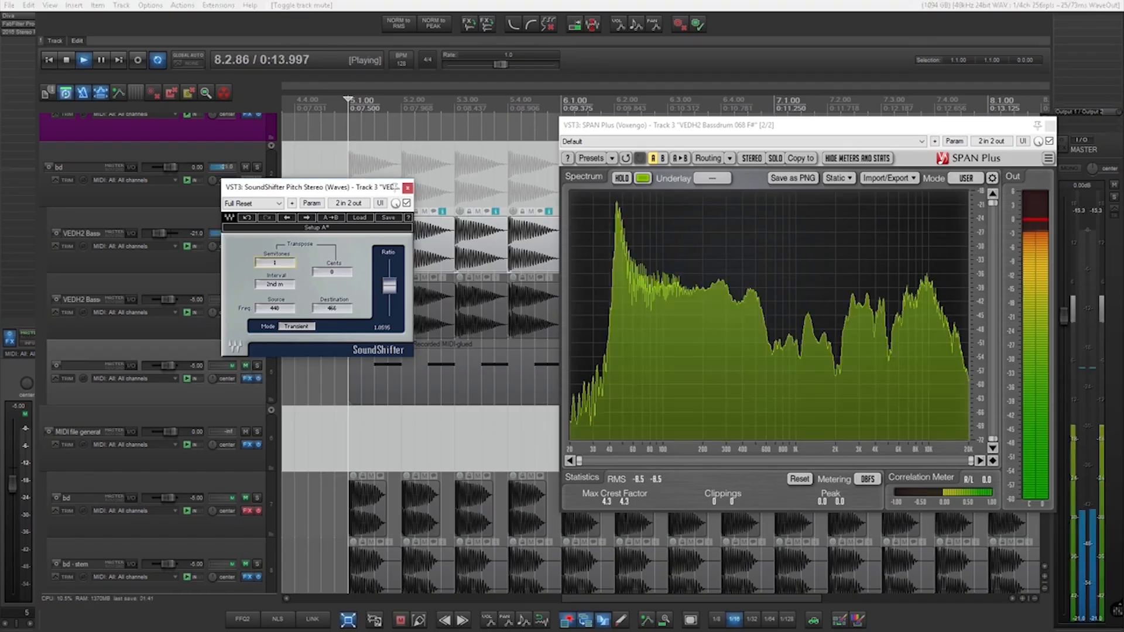
pyautogui.press('Up')
pyautogui.press('space')
pyautogui.press('space')
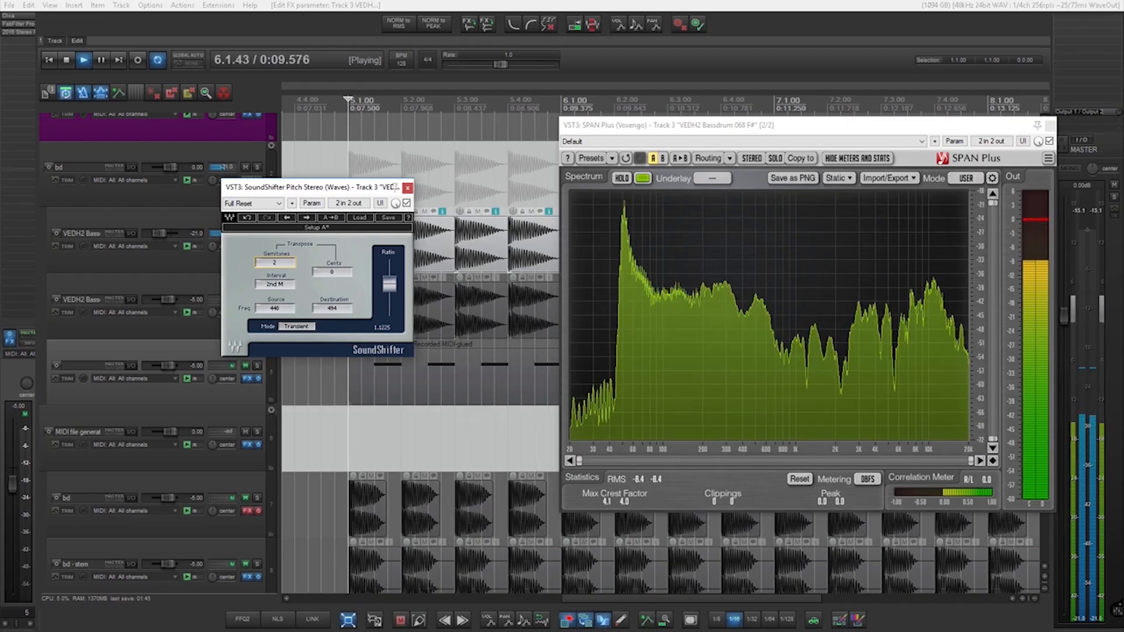
pyautogui.press('Up')
pyautogui.press('Up')
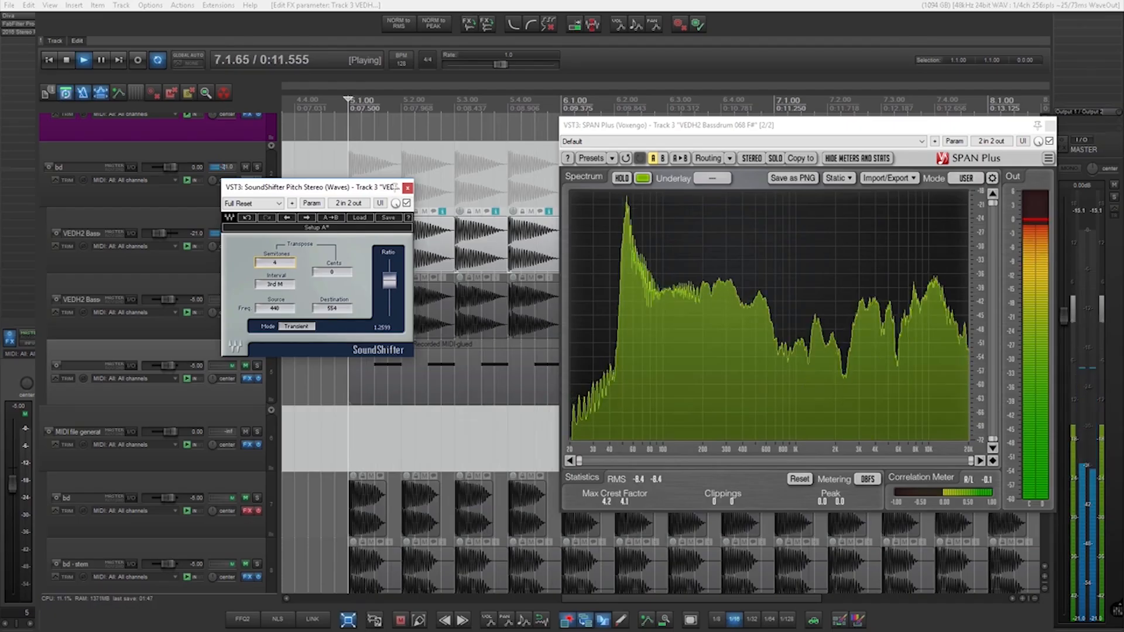
pyautogui.press('space')
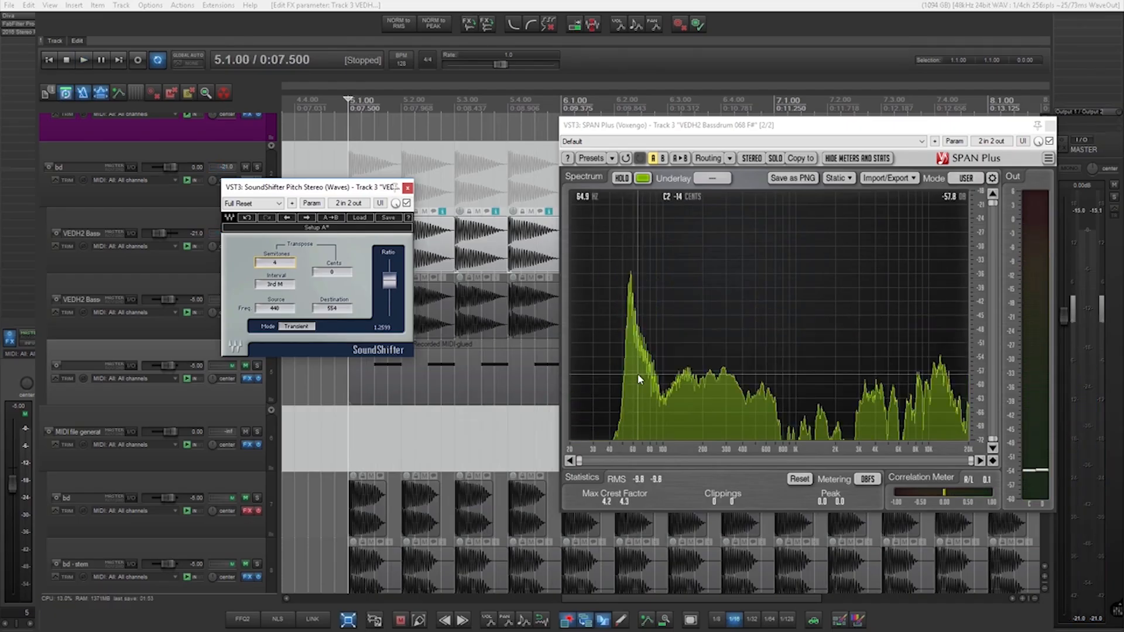
pyautogui.press('space')
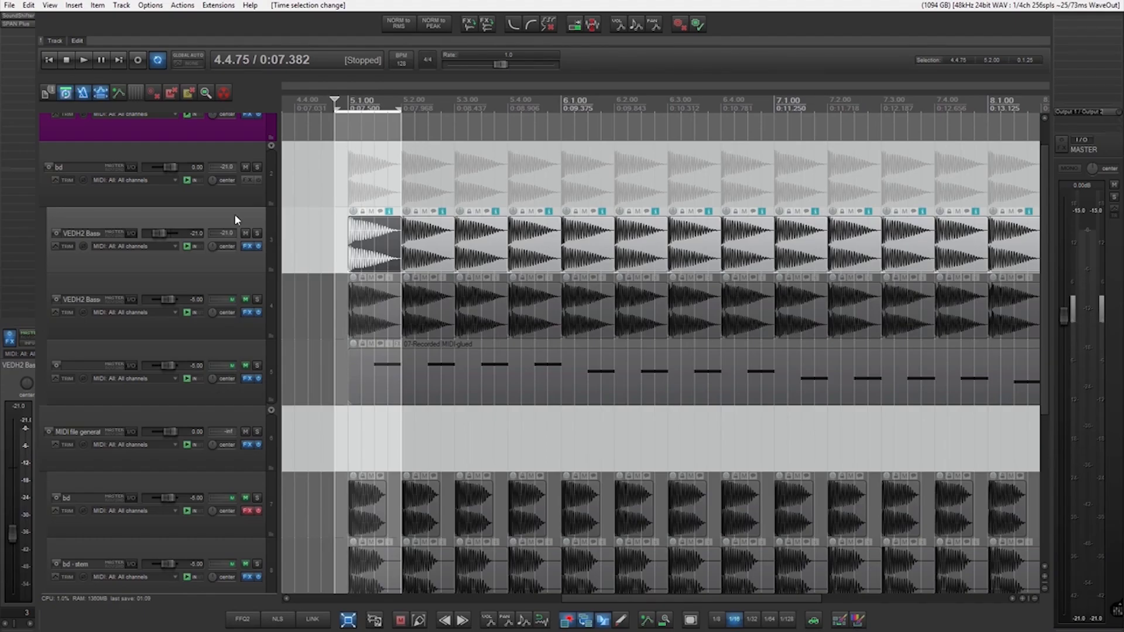
# Unmute the MIDI bass track and play it together with the stem-glued kick track.
pyautogui.hotkey('ctrl', 'r')
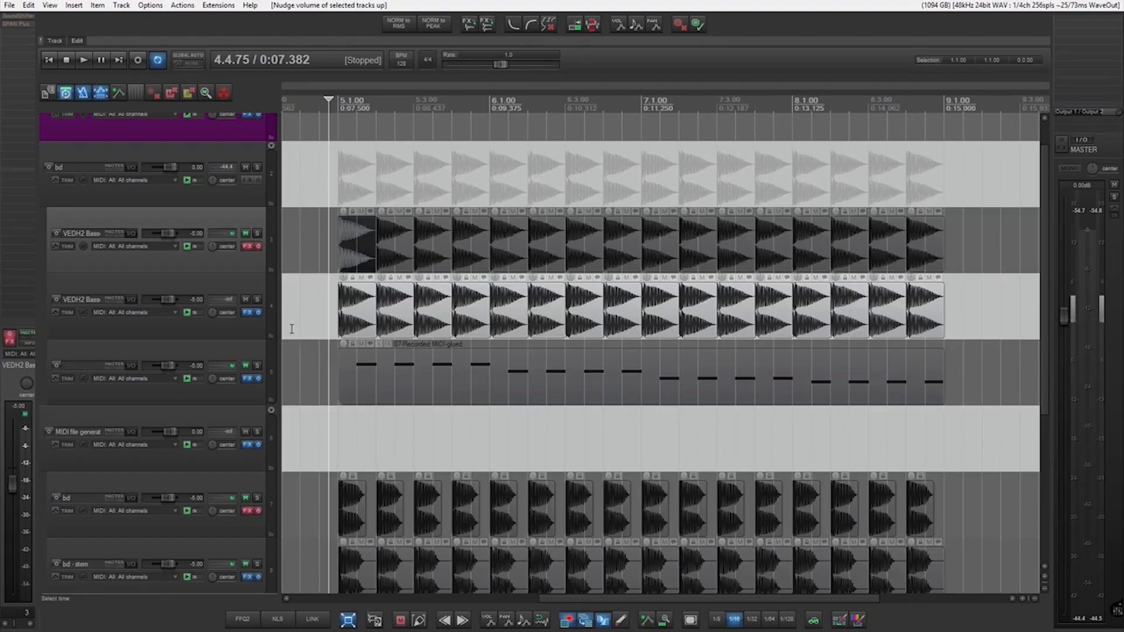
pyautogui.click(246, 366)
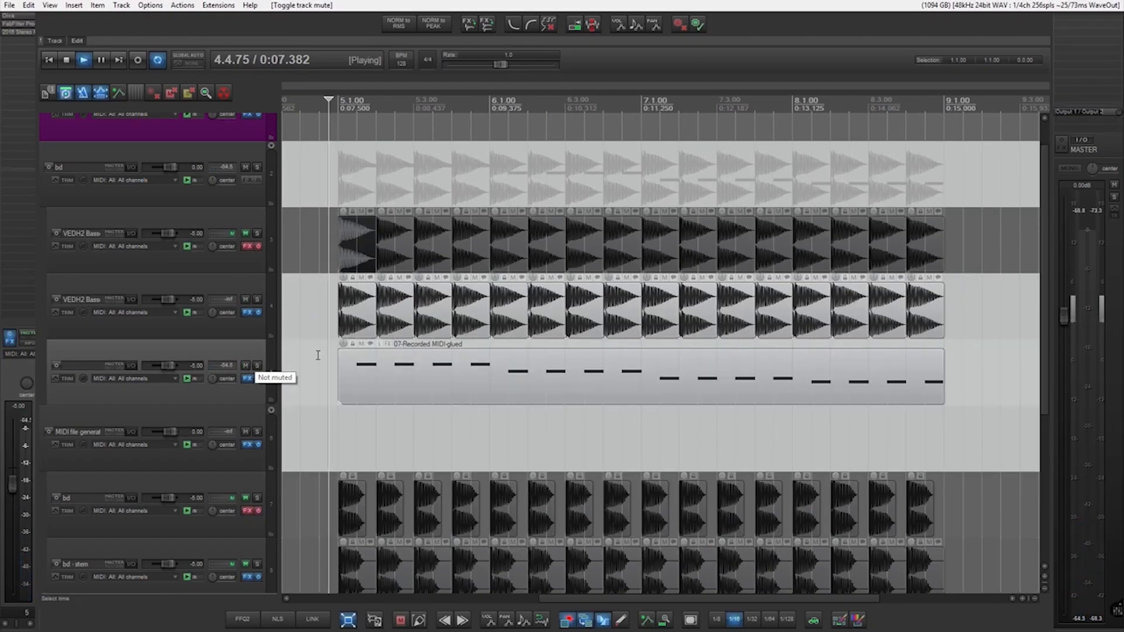
pyautogui.press('space')
pyautogui.press('space')
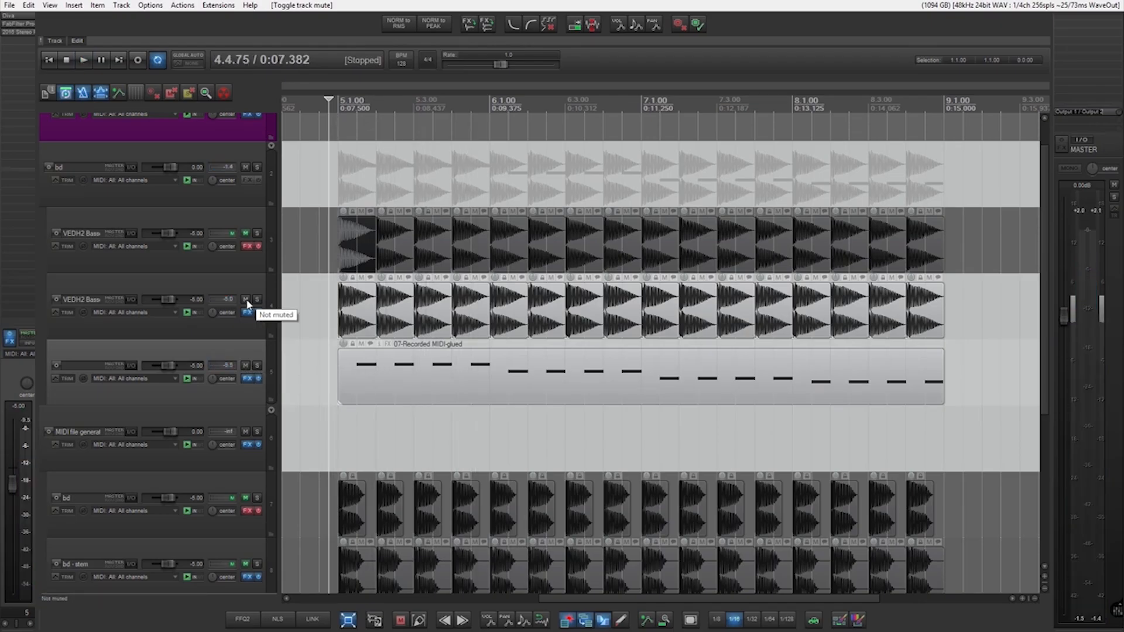
# Mute the stem-glued kick track, unmute the upper kick track, and play it with the MIDI bass.
pyautogui.click(246, 300)
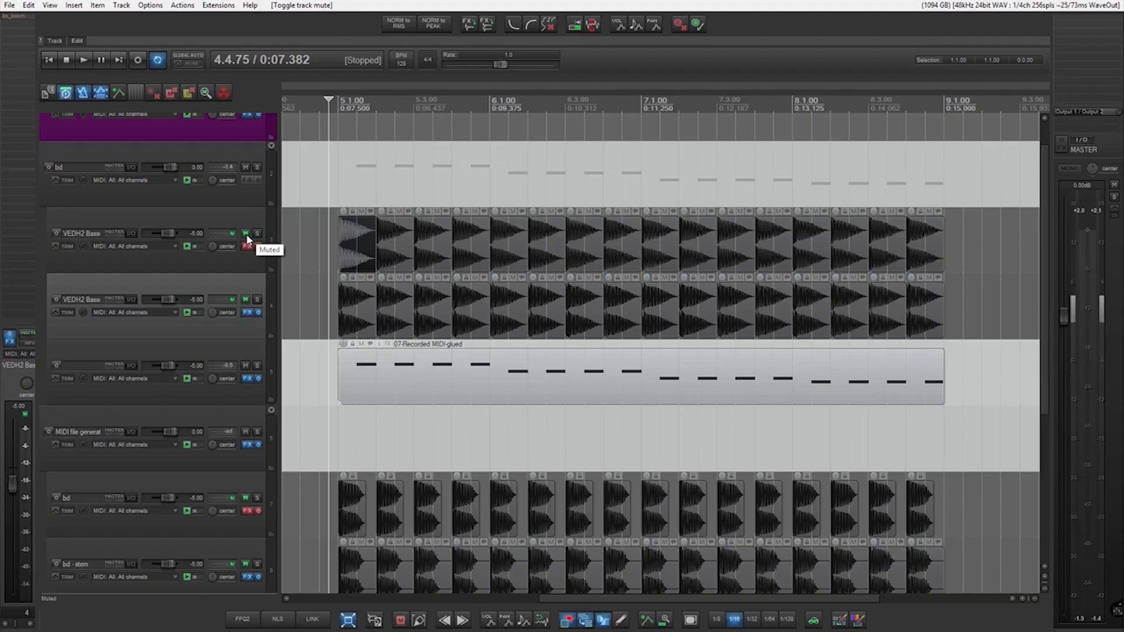
pyautogui.click(246, 234)
pyautogui.press('space')
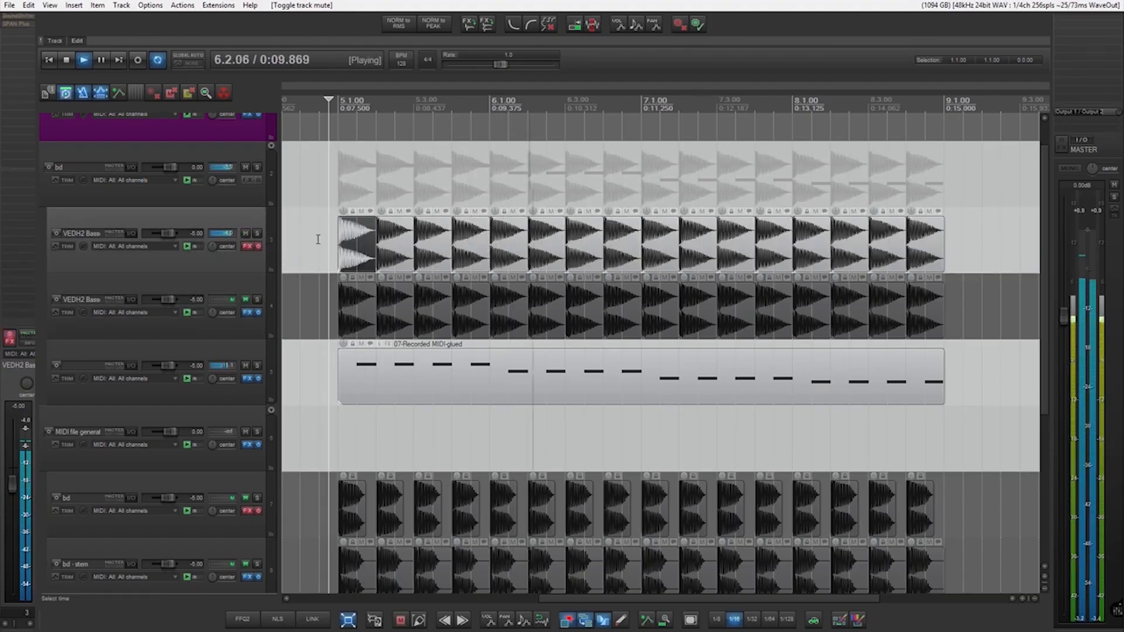
pyautogui.press('space')
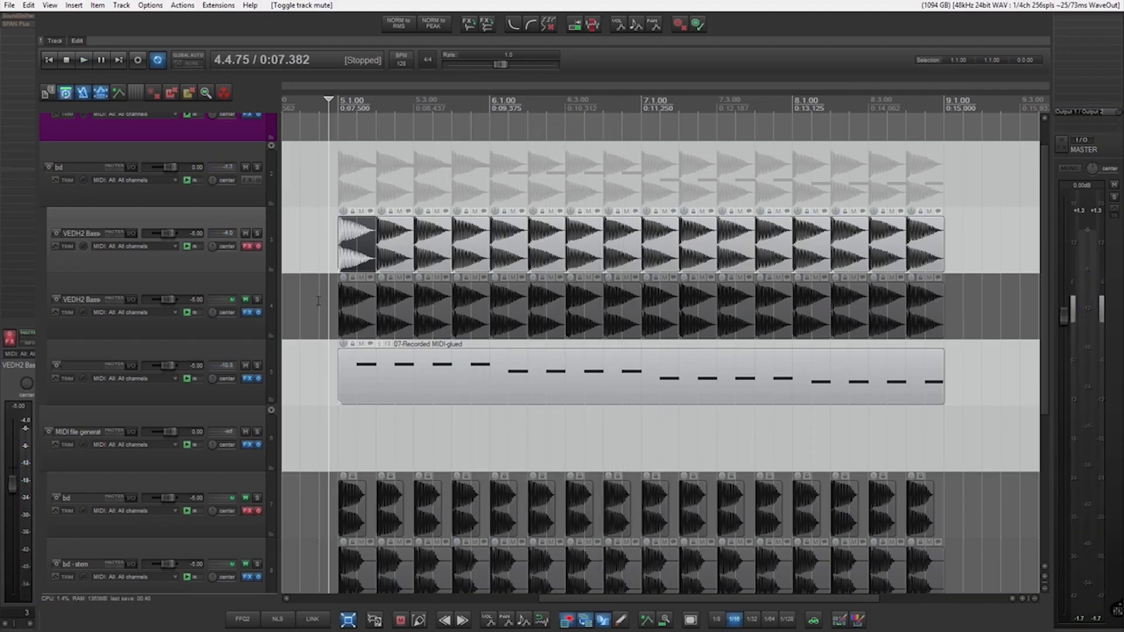
# Alternate the mutes of the stem-glued and upper kick tracks, playing each against the bass to compare them.
pyautogui.click(245, 233)
pyautogui.click(246, 299)
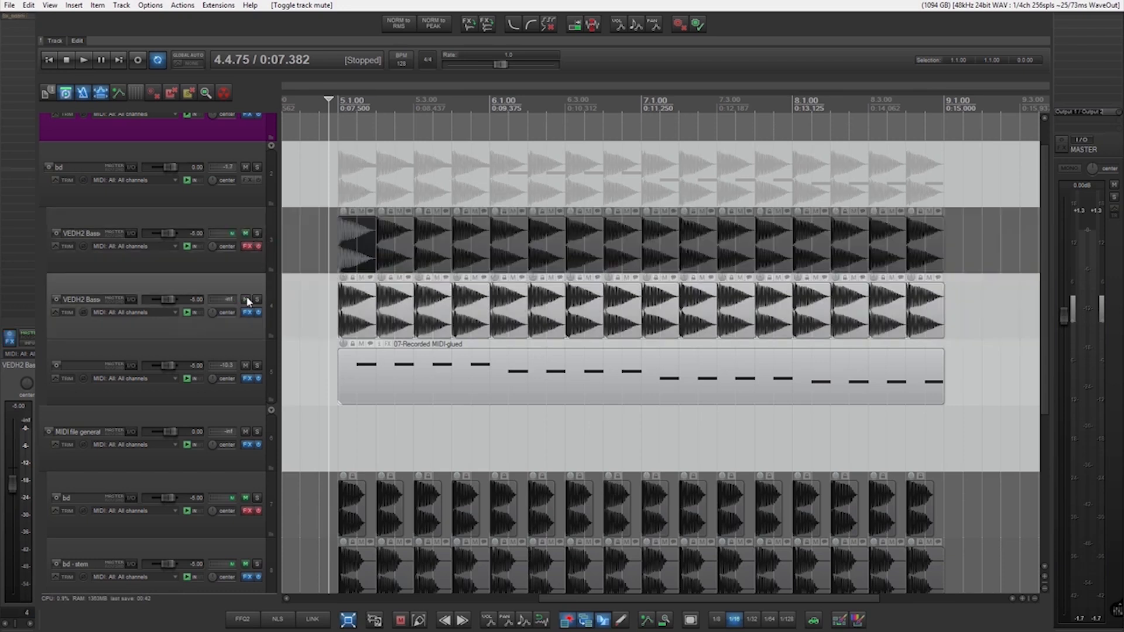
pyautogui.press('space')
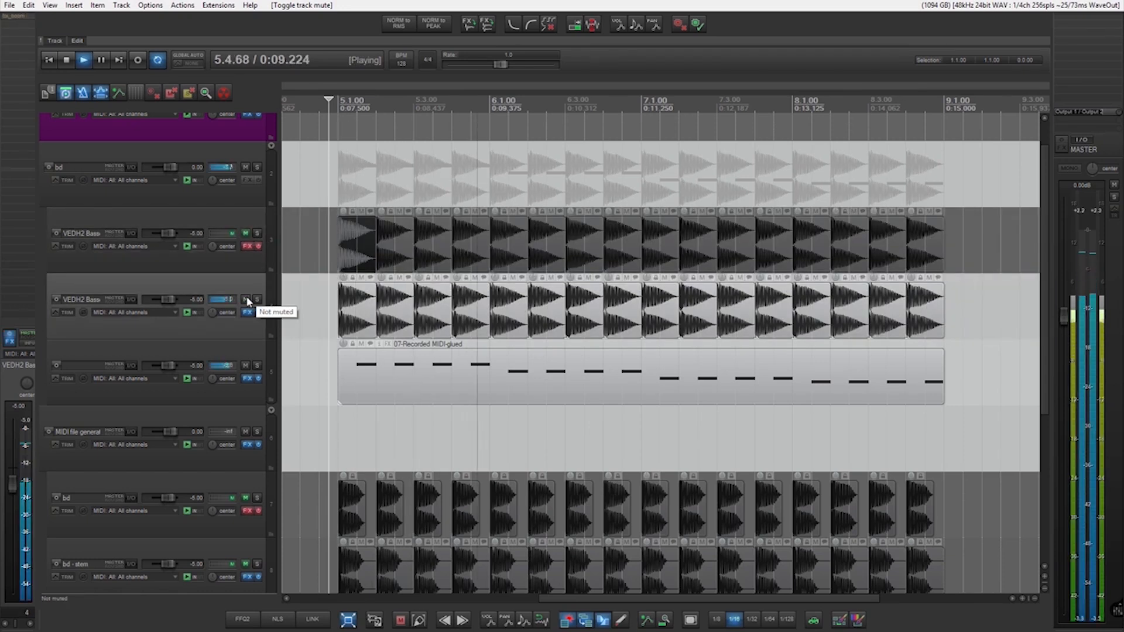
pyautogui.click(246, 299)
pyautogui.press('space')
pyautogui.click(246, 234)
pyautogui.press('space')
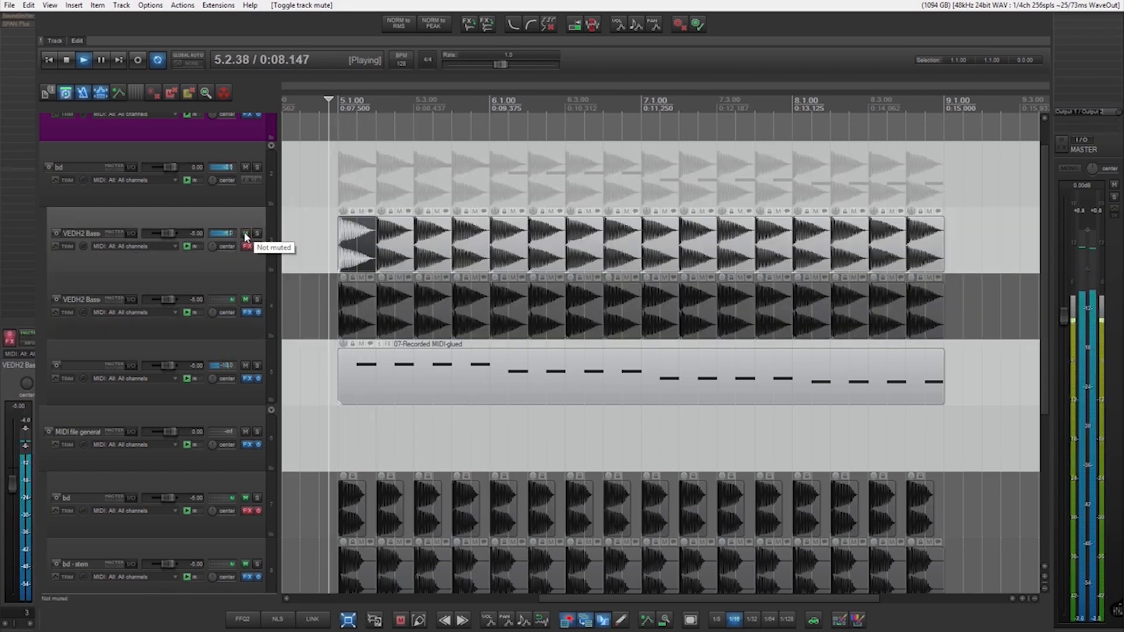
pyautogui.press('space')
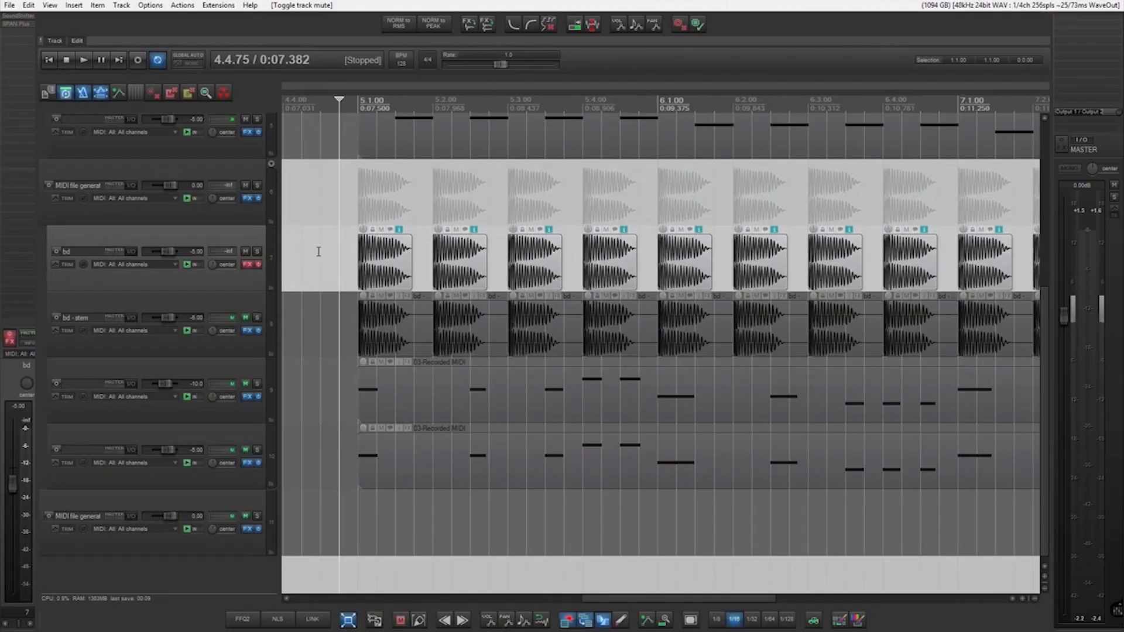
# Open SPAN Plus on the bd track and play its VEDH2 Bassdrum 111 kick to examine the spectrum.
pyautogui.scroll(3, 318, 252)
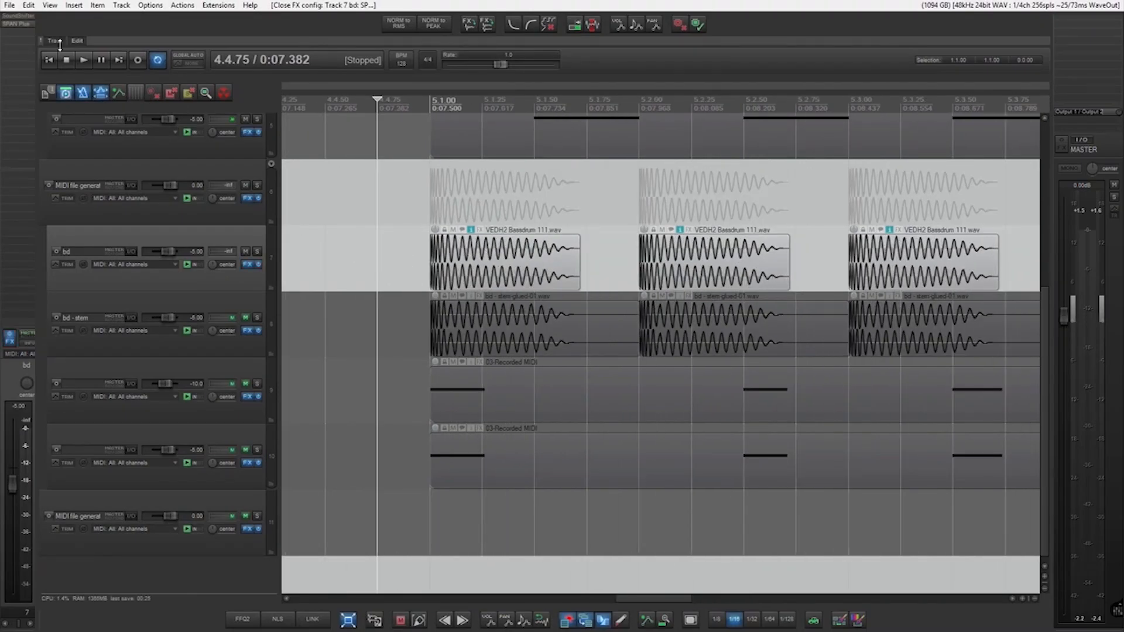
pyautogui.click(20, 24)
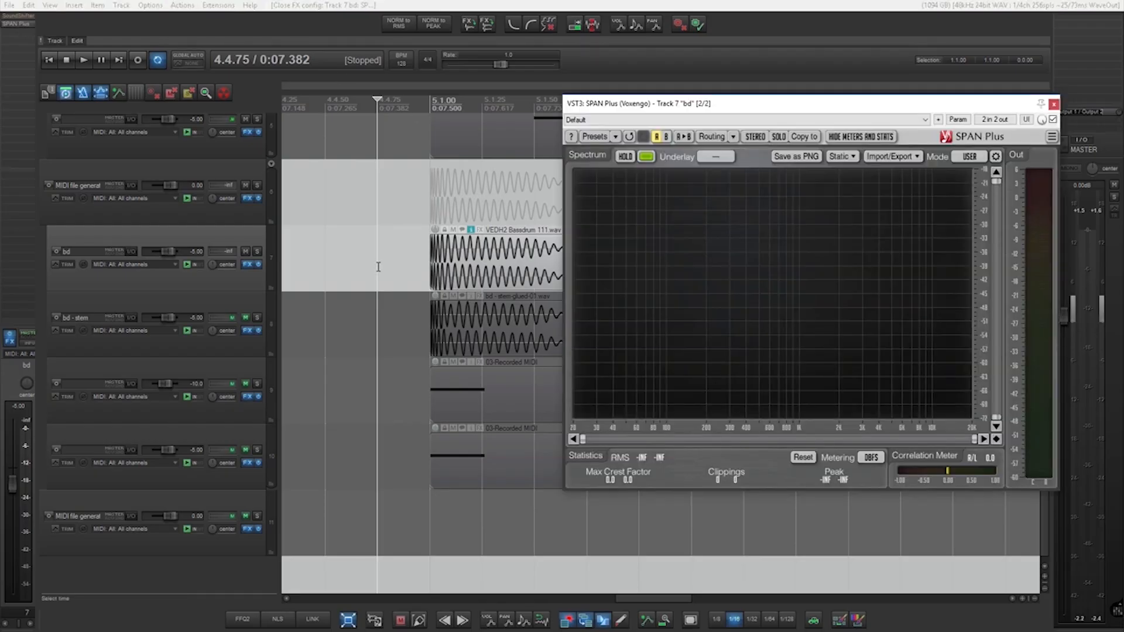
pyautogui.scroll(-1, 379, 267)
pyautogui.press('space')
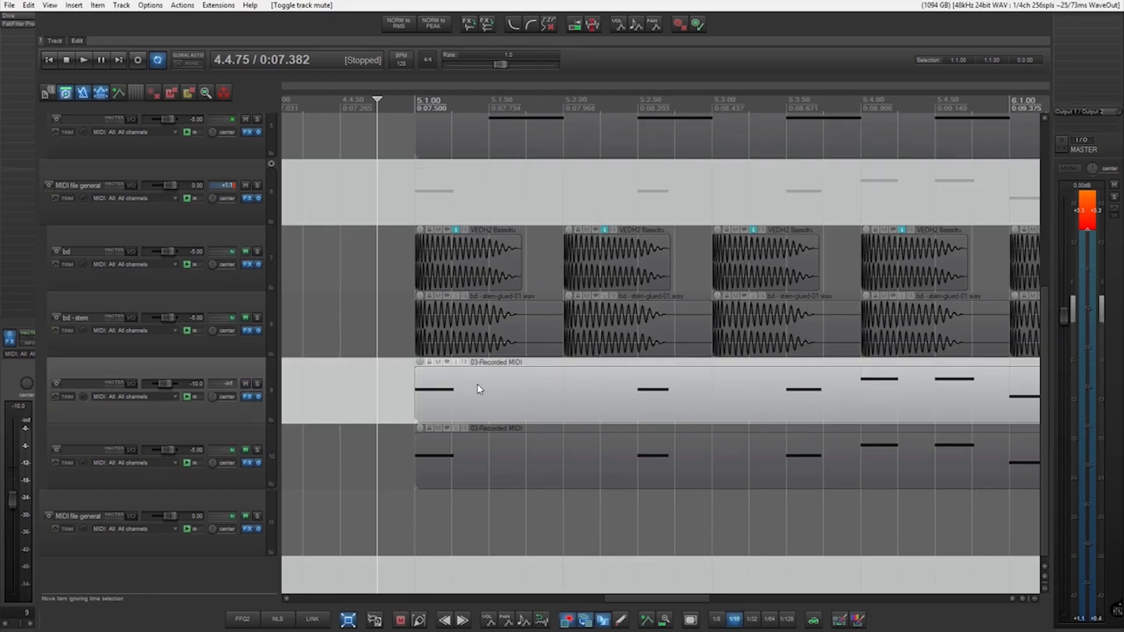
# Arrange the bd track's SoundShifter and SPAN Plus windows side by side and start playback.
pyautogui.doubleClick(477, 385)
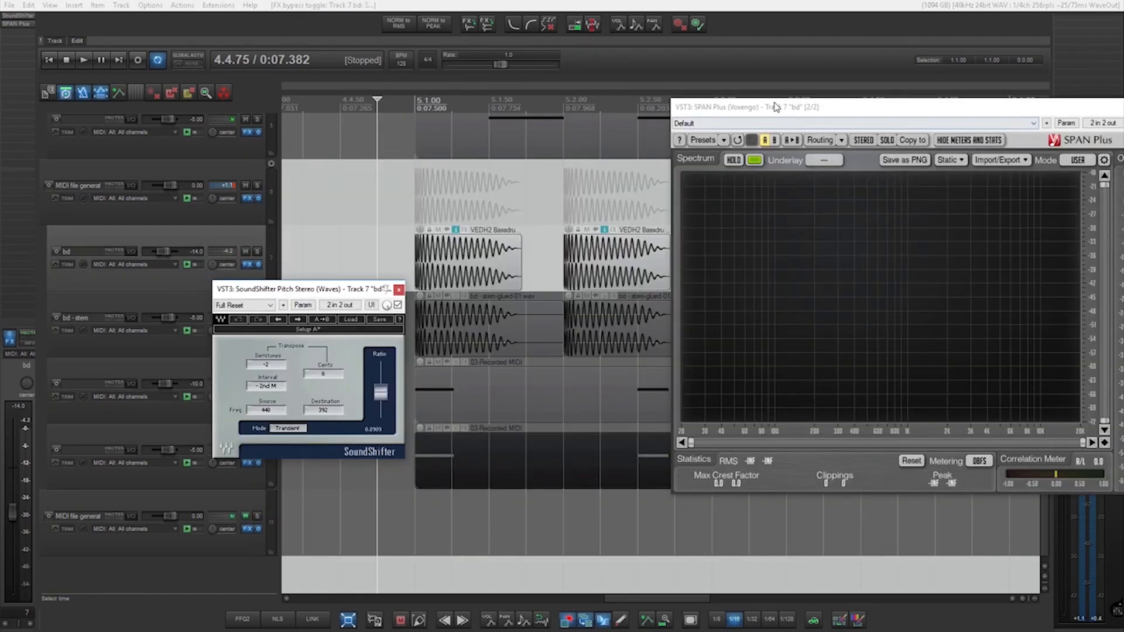
pyautogui.moveTo(773, 106); pyautogui.dragTo(636, 145)
pyautogui.moveTo(386, 273); pyautogui.dragTo(390, 270)
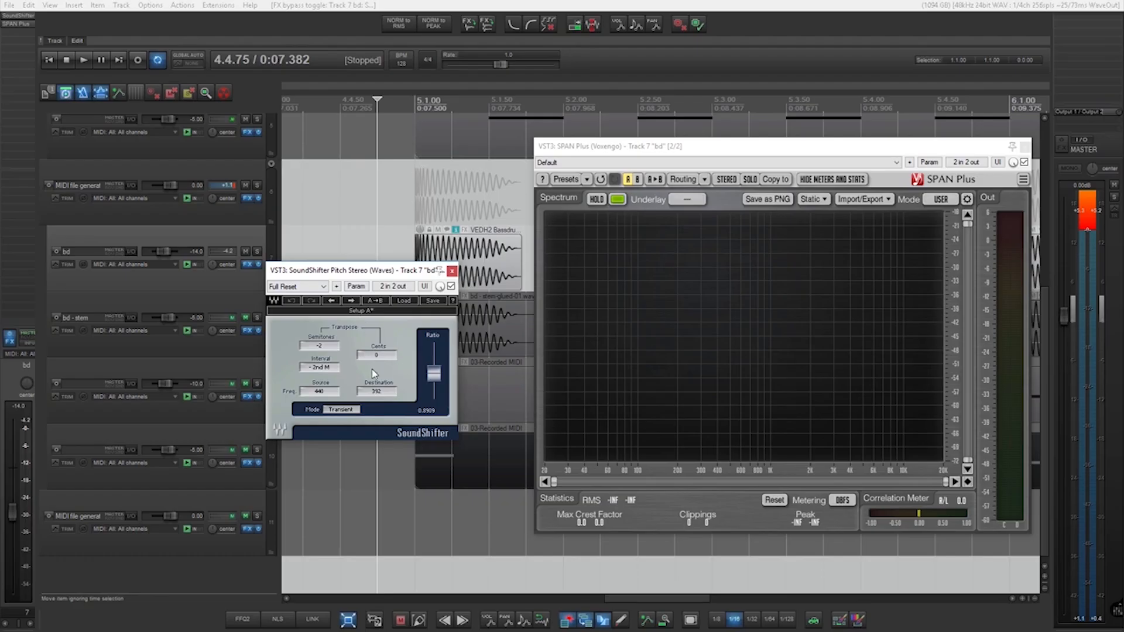
pyautogui.press('space')
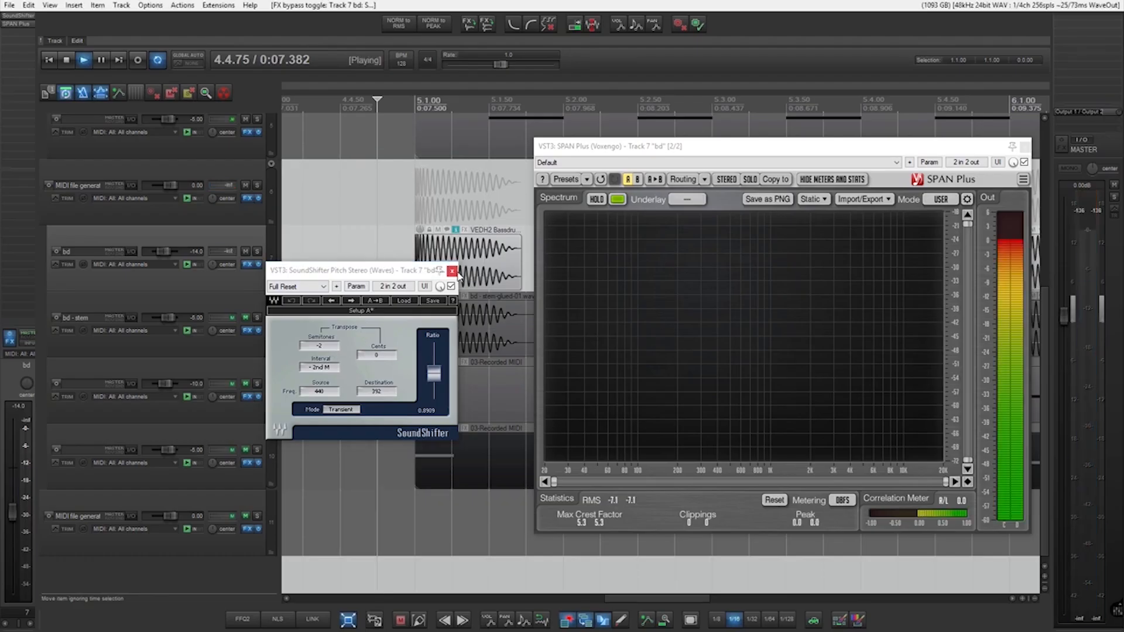
# Mute the bd track, unmute the bd - stem and MIDI bass tracks, and play the processed kick with the bass.
pyautogui.moveTo(599, 241)
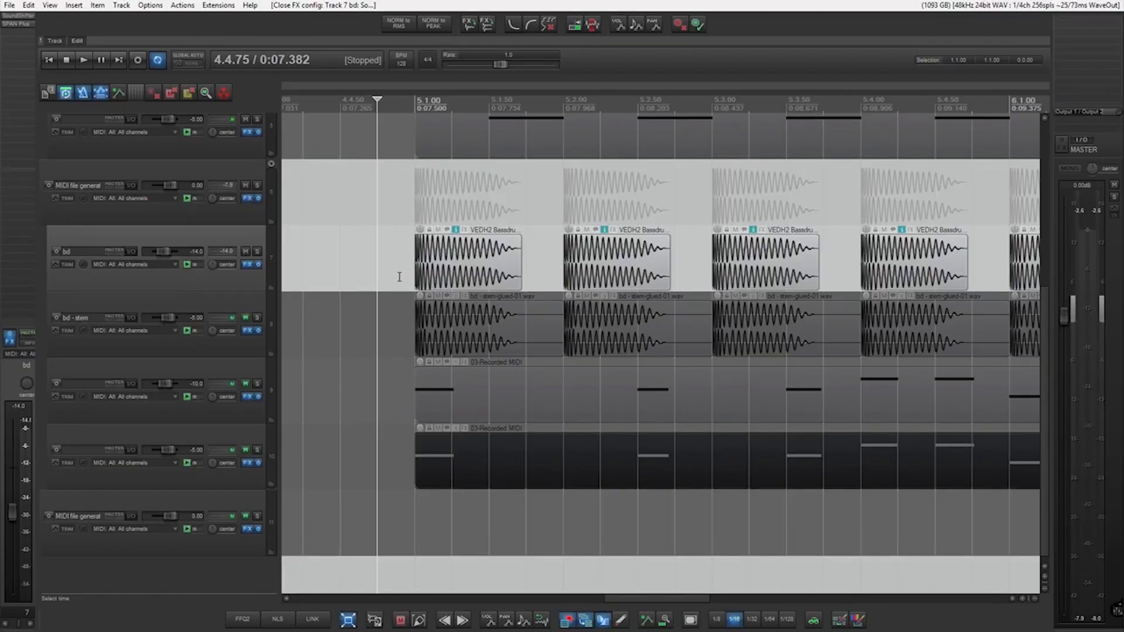
pyautogui.click(245, 251)
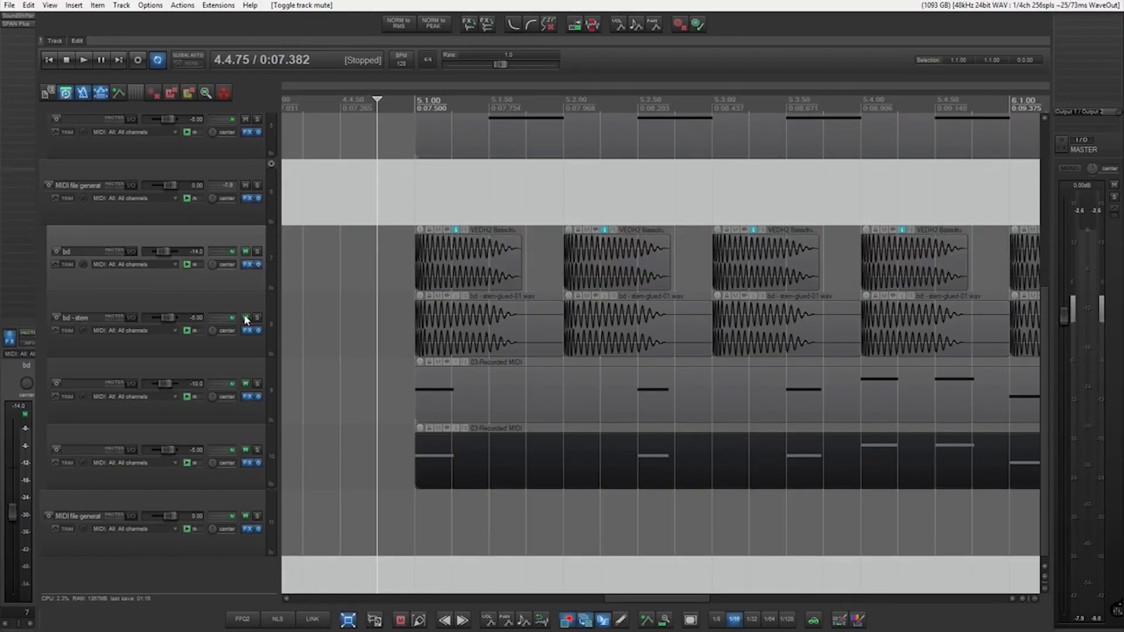
pyautogui.click(245, 318)
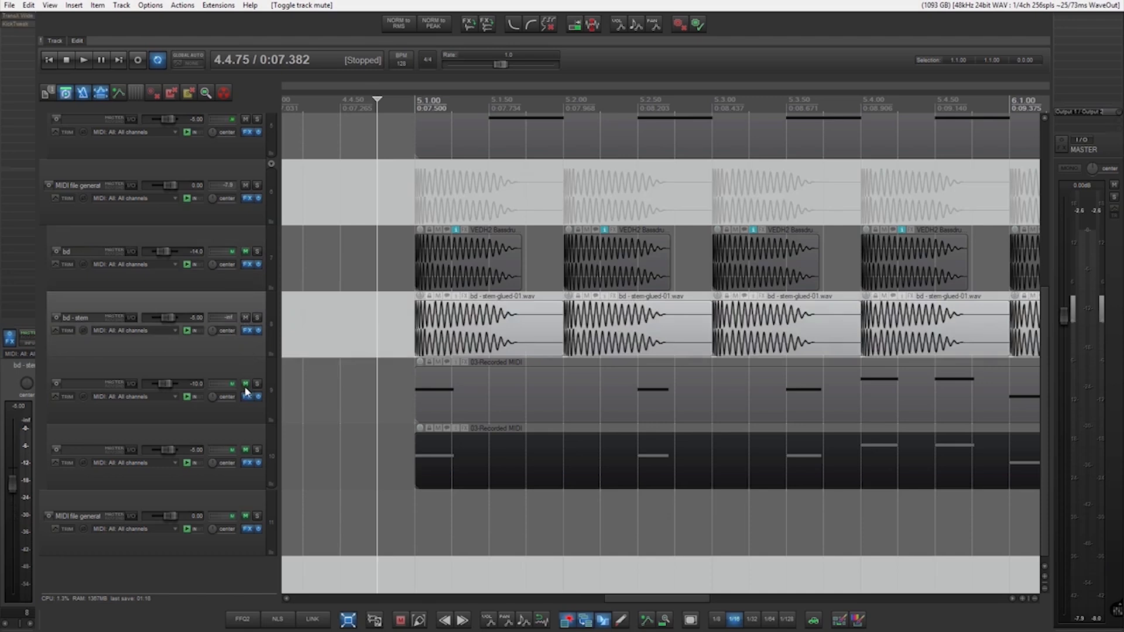
pyautogui.click(246, 384)
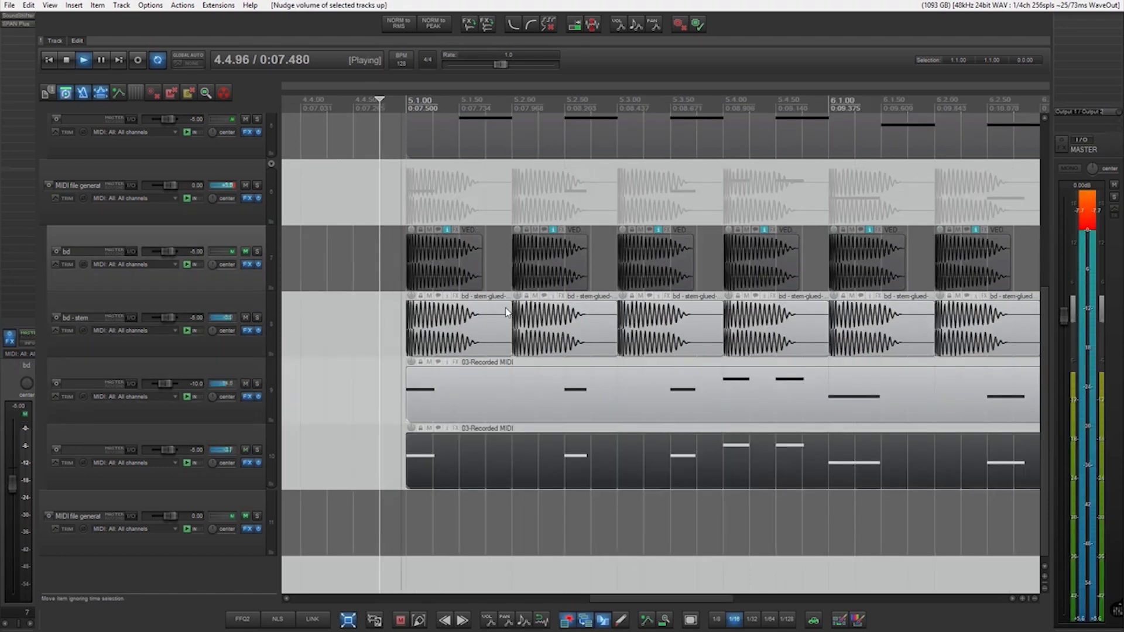
pyautogui.scroll(-5, 506, 312)
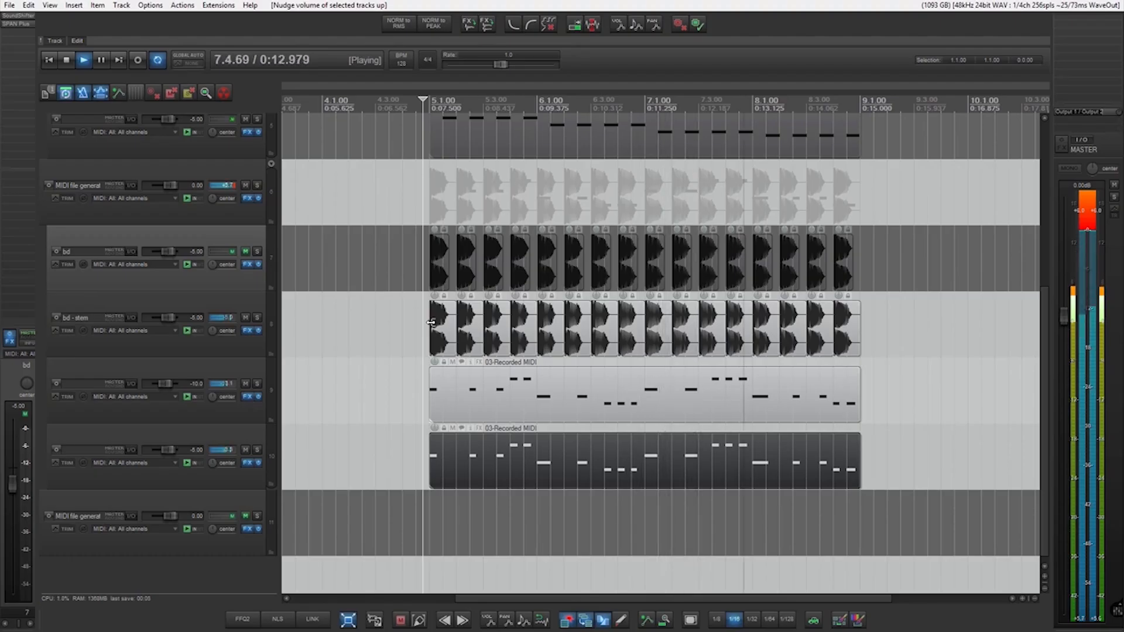
pyautogui.press('space')
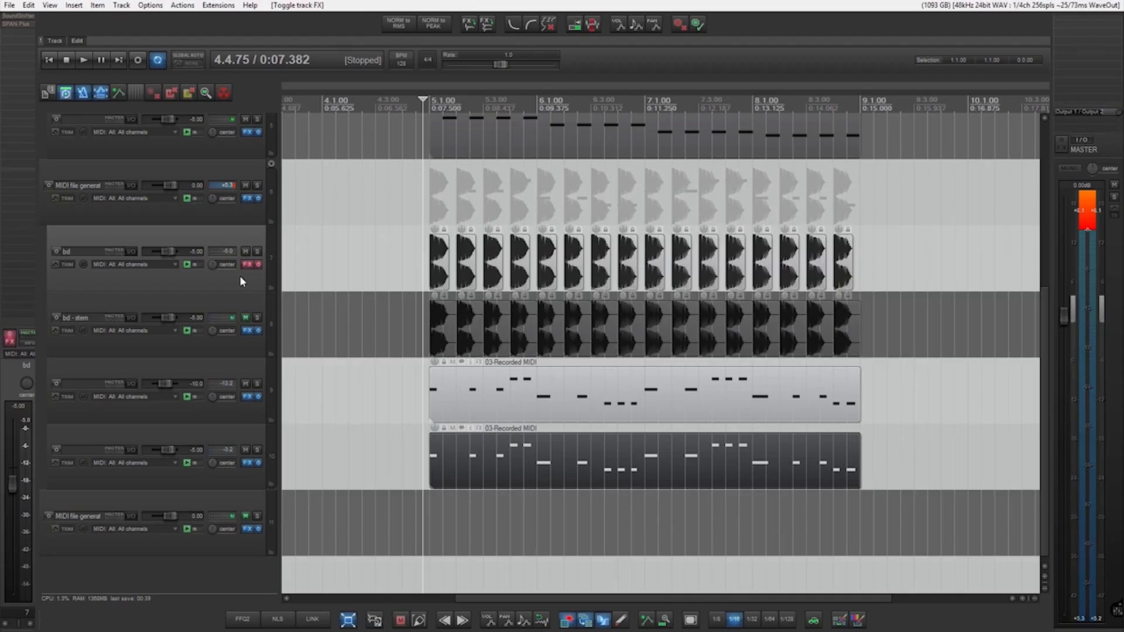
# Play the bd track with its effects bypassed against the bass, and switch to the unmuted bd - stem track for comparison.
pyautogui.press('space')
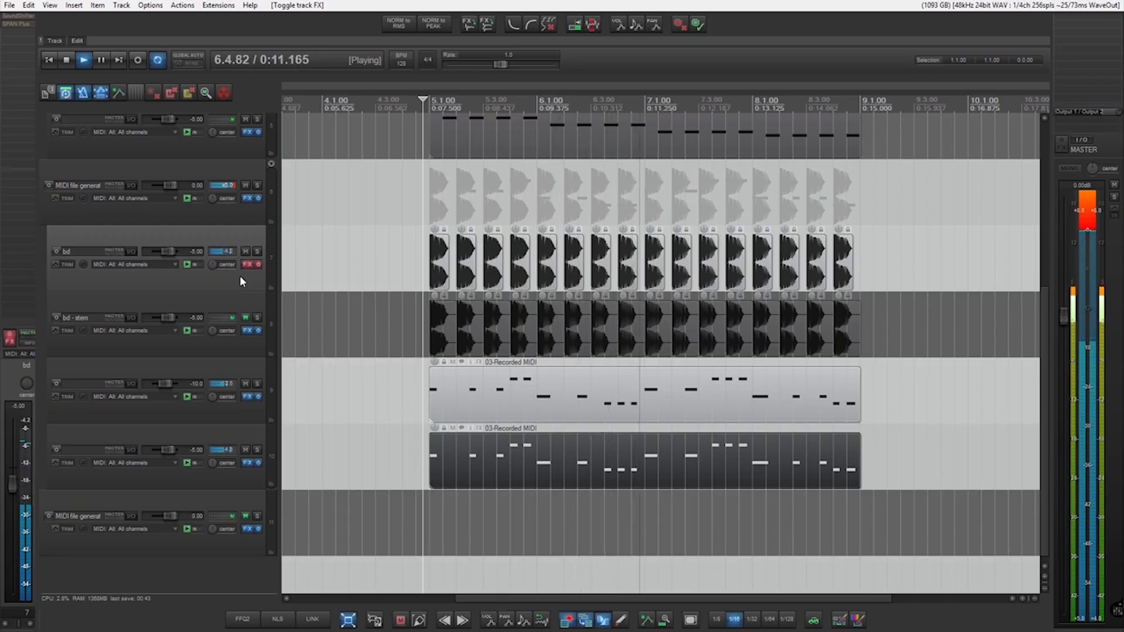
pyautogui.press('space')
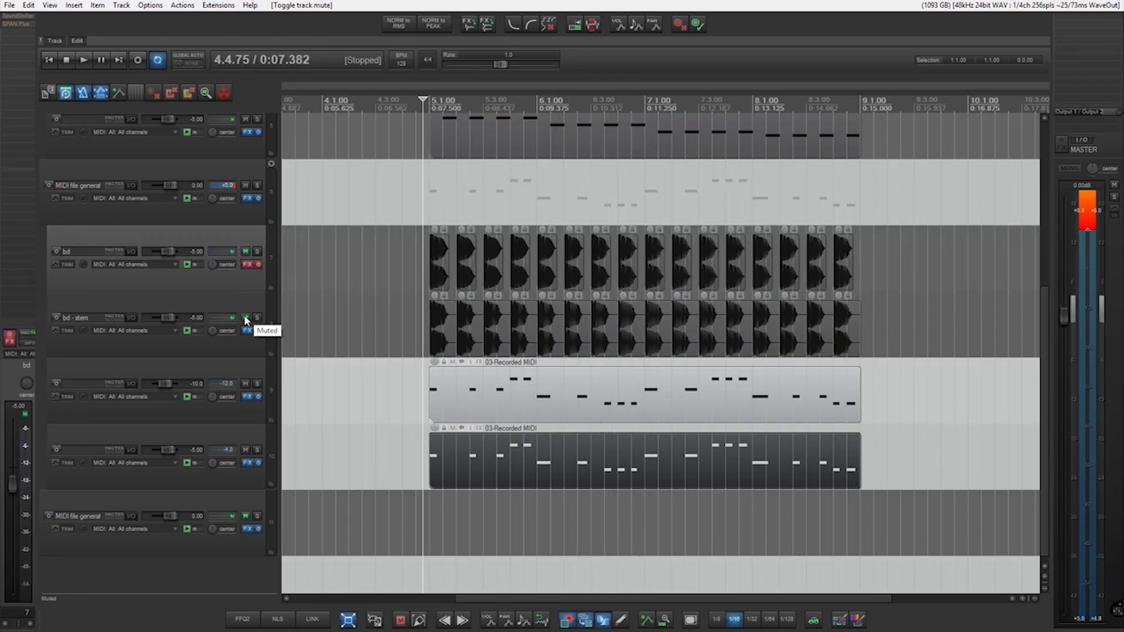
pyautogui.click(246, 318)
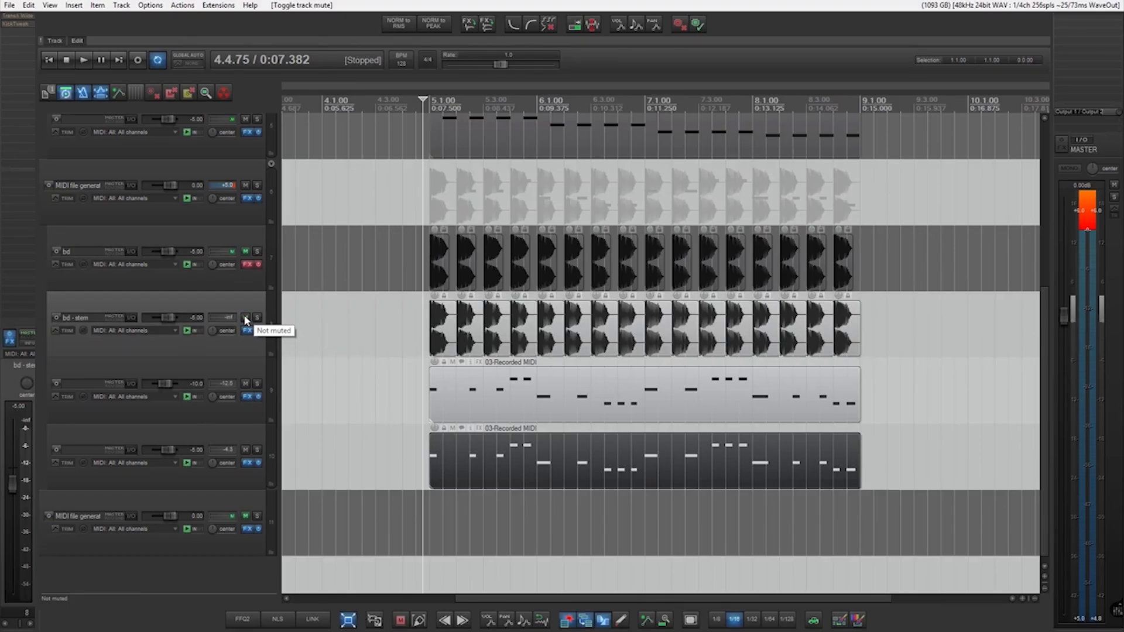
pyautogui.press('space')
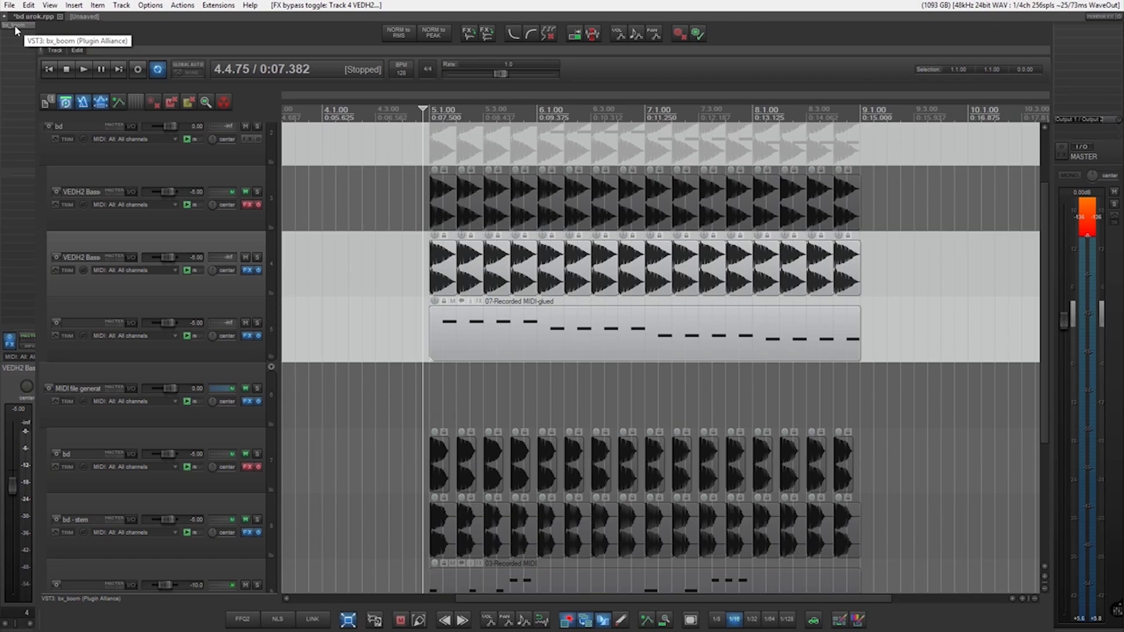
# Open bx_boom! on the VEDH2 Bassdrum track and try boom amounts of -100 and 21.
pyautogui.click(14, 25)
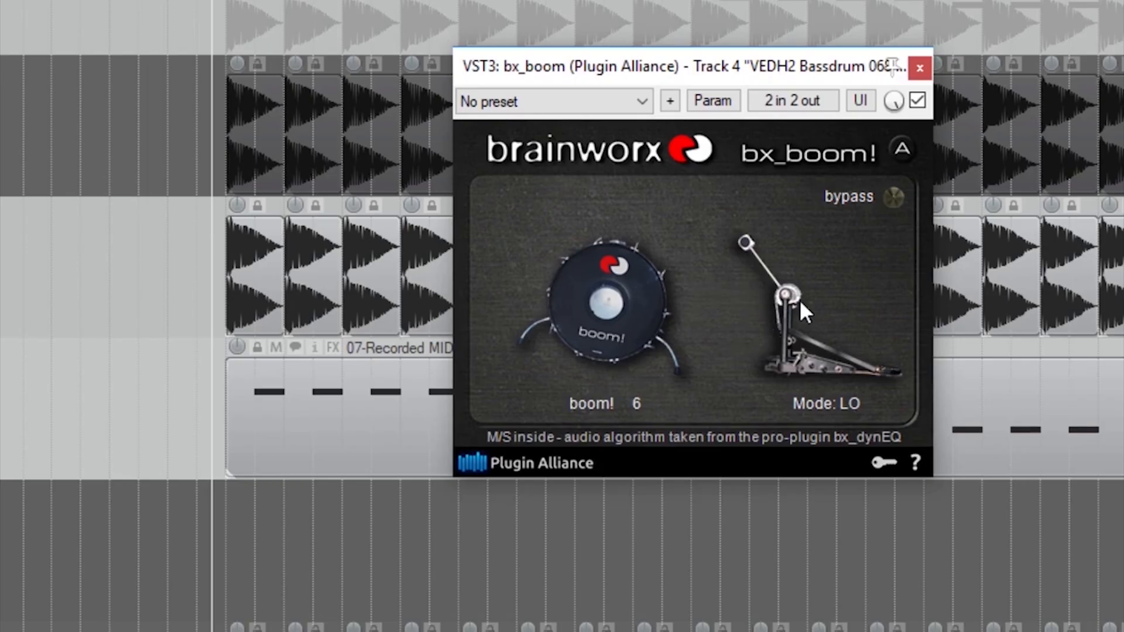
pyautogui.moveTo(617, 335); pyautogui.dragTo(829, 413)
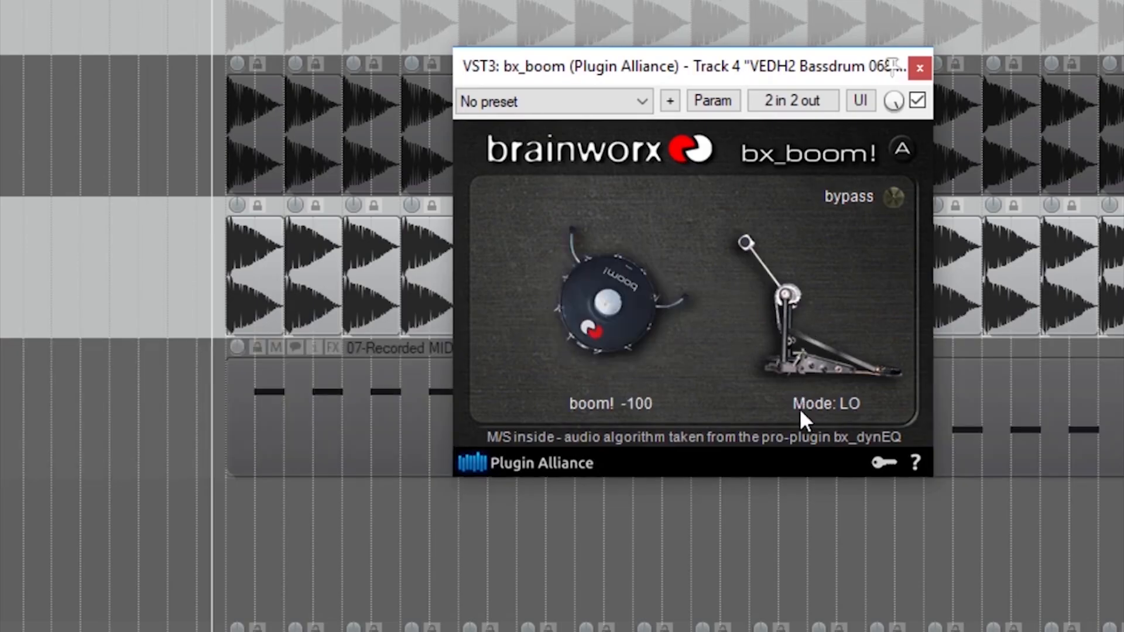
pyautogui.moveTo(593, 320); pyautogui.dragTo(710, 154)
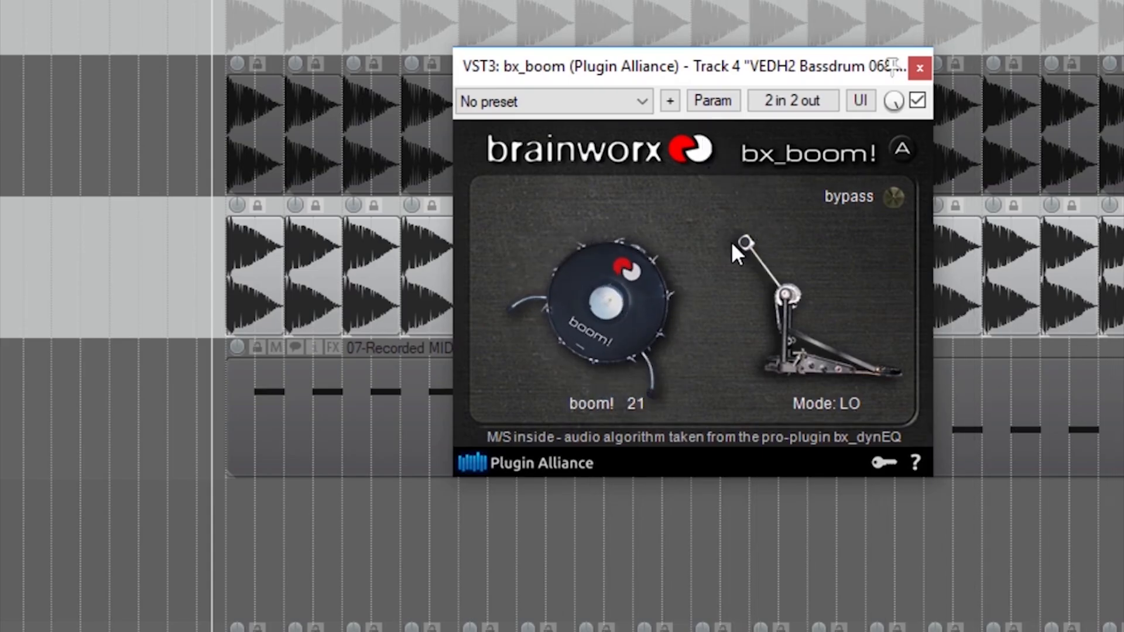
# Raise bx_boom!'s boom amount to 24 and compare its MID and LO modes on the kick.
pyautogui.click(796, 240)
pyautogui.moveTo(606, 344); pyautogui.dragTo(631, 258)
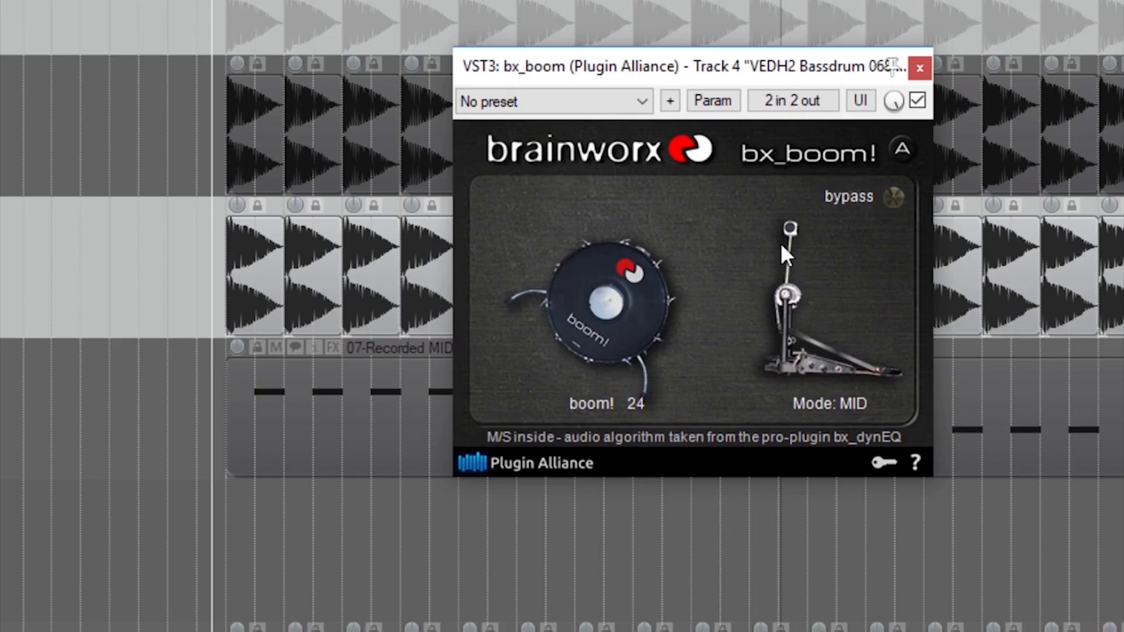
pyautogui.click(768, 281)
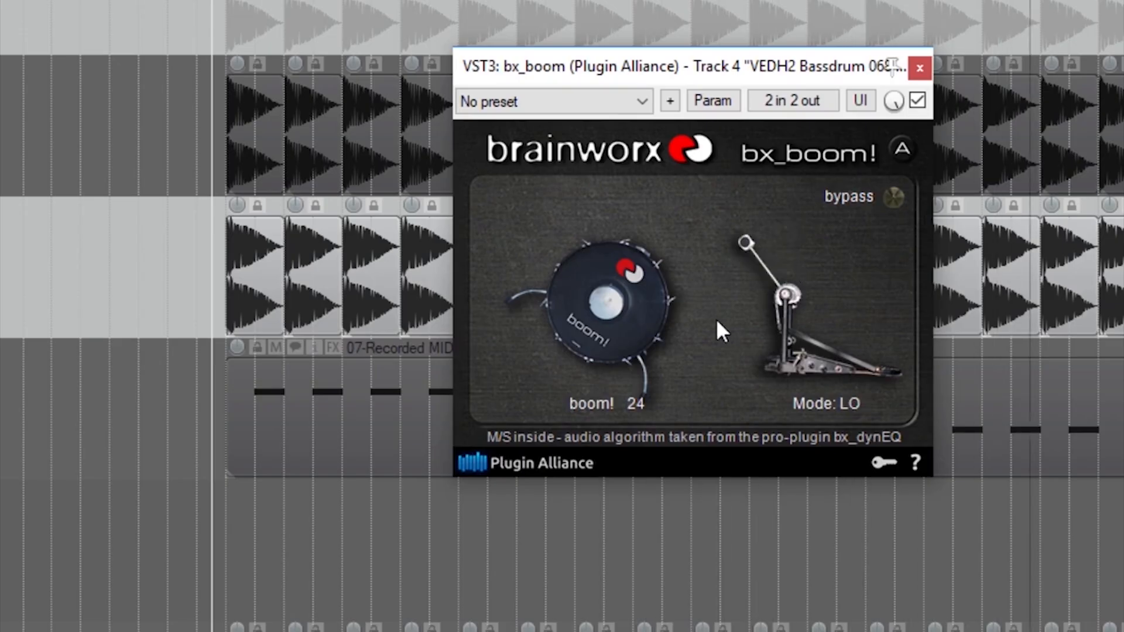
pyautogui.click(781, 263)
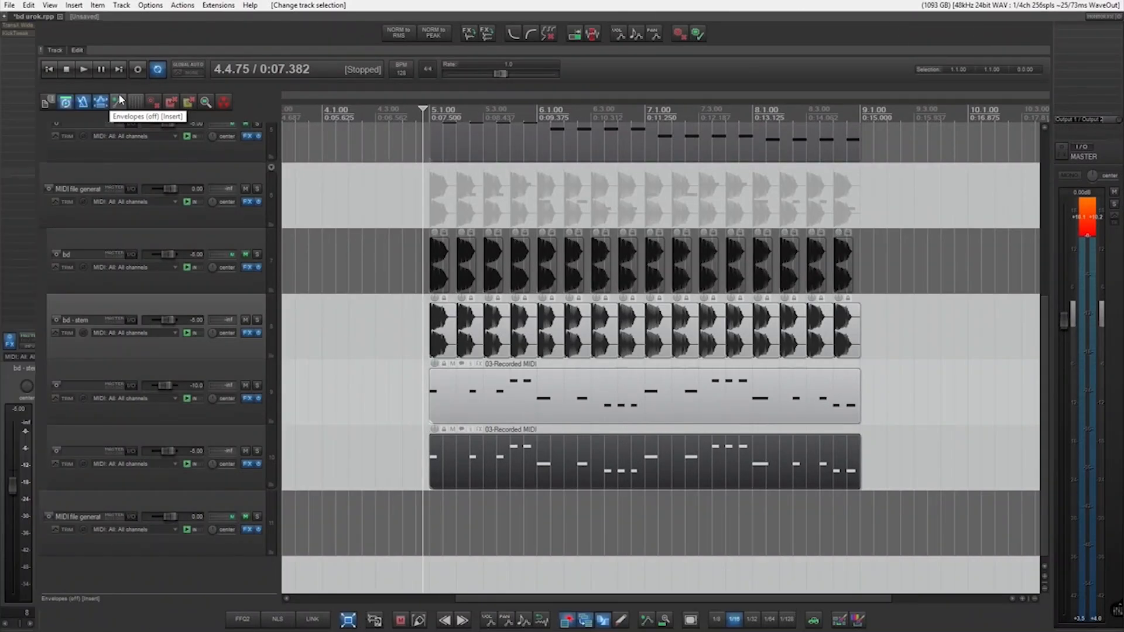
# Set the Trans-X Wide Range on the bd - stem track to 3.7 and compare the kick with the effect active and bypassed.
pyautogui.doubleClick(21, 25)
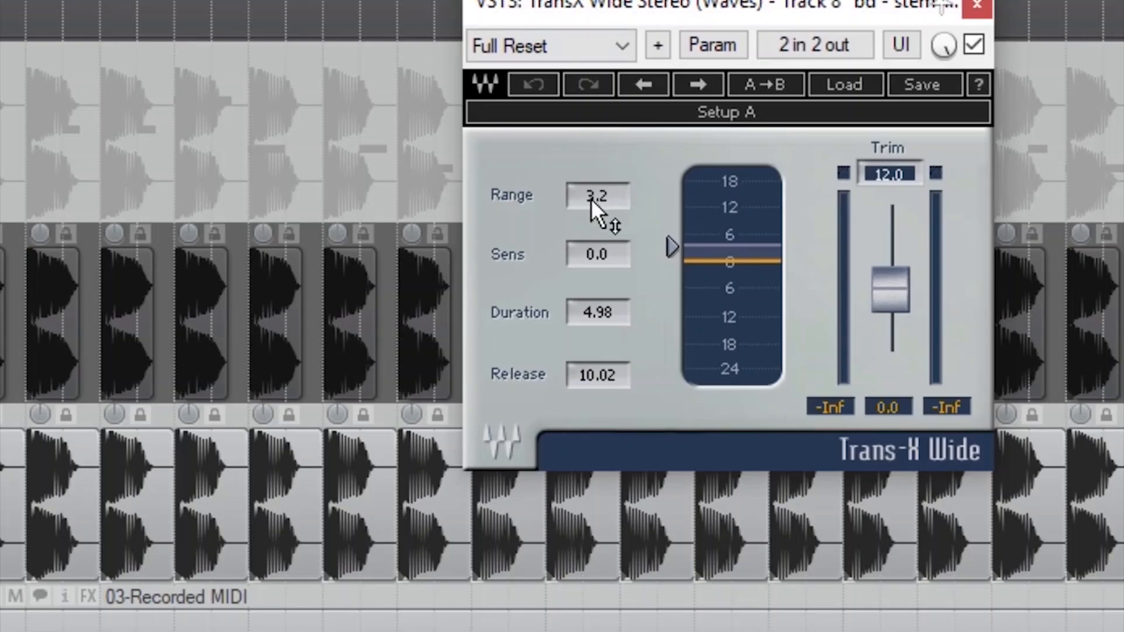
pyautogui.moveTo(592, 198); pyautogui.dragTo(593, 165)
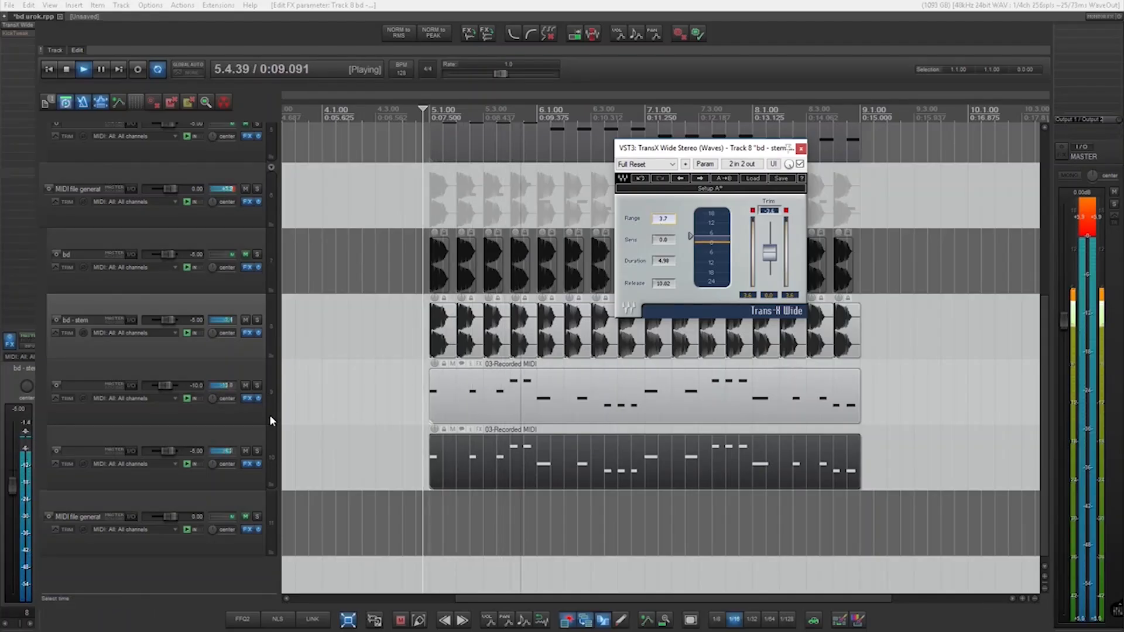
pyautogui.click(800, 164)
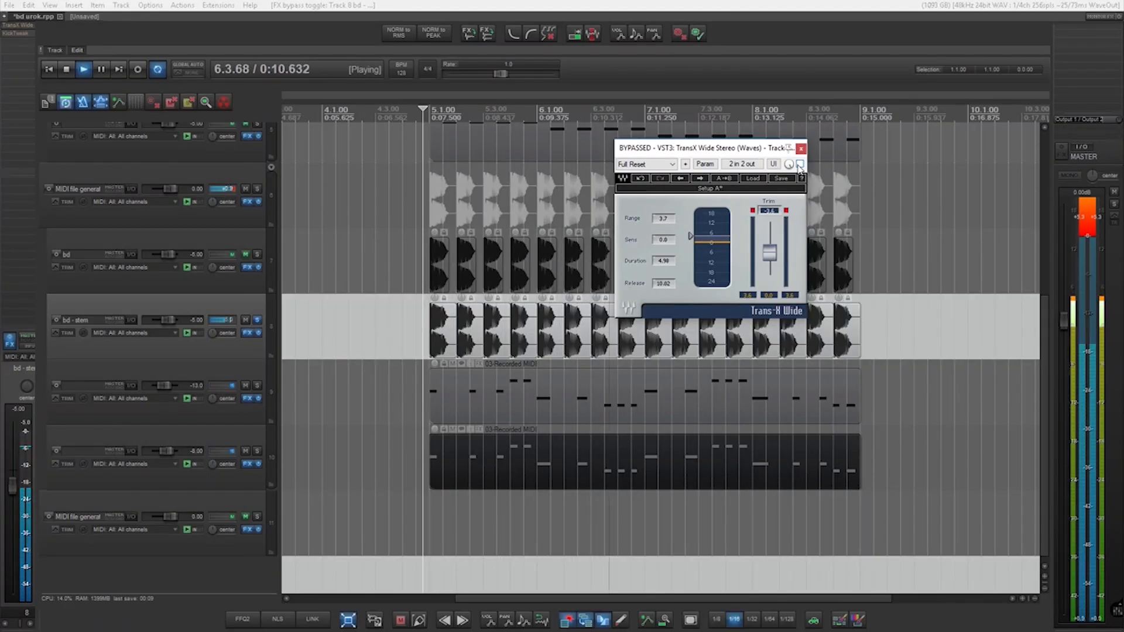
pyautogui.click(800, 164)
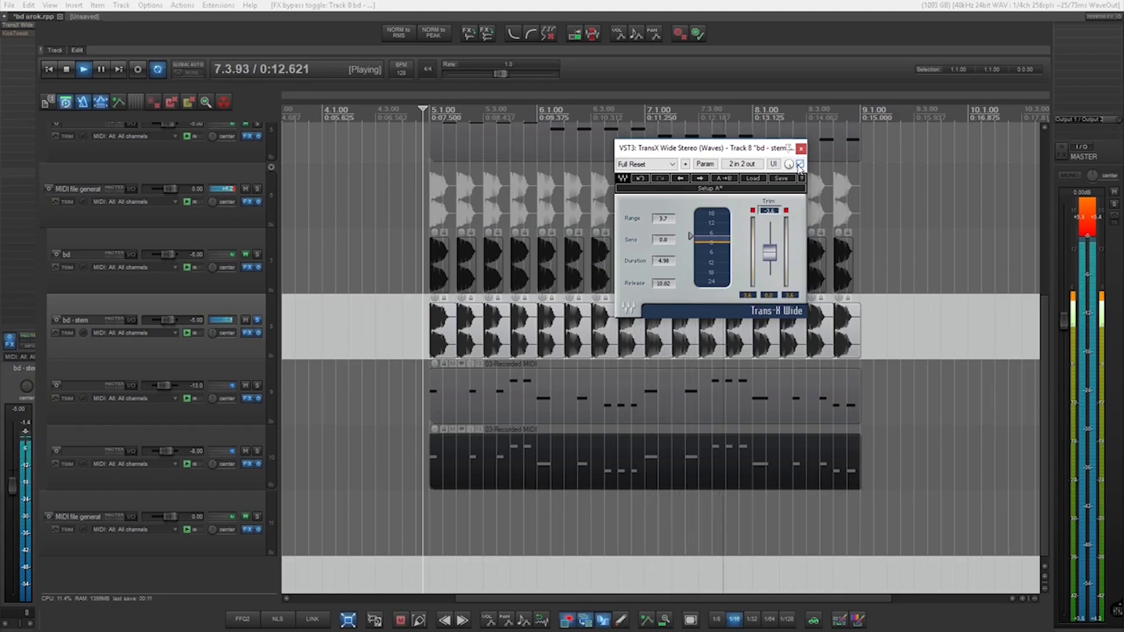
pyautogui.click(799, 164)
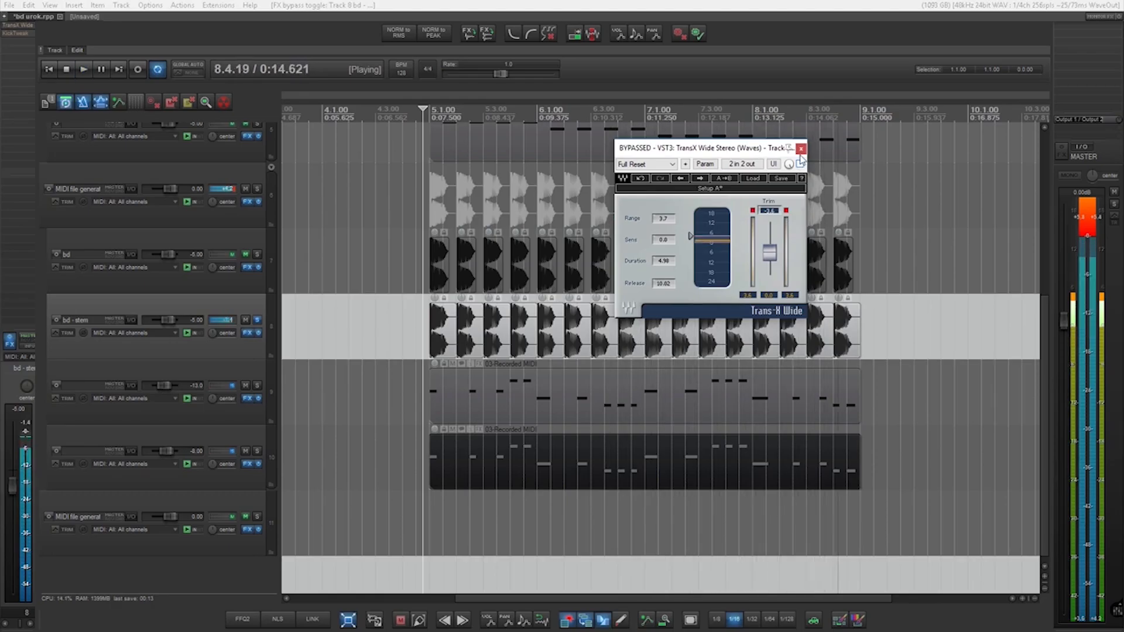
pyautogui.press('space')
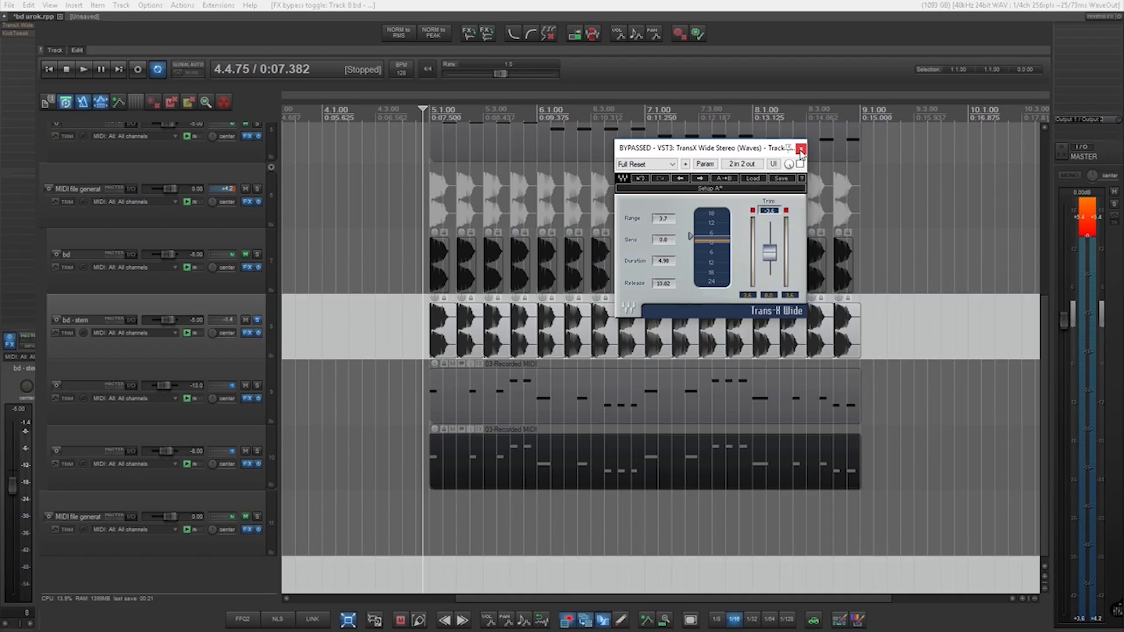
pyautogui.click(801, 150)
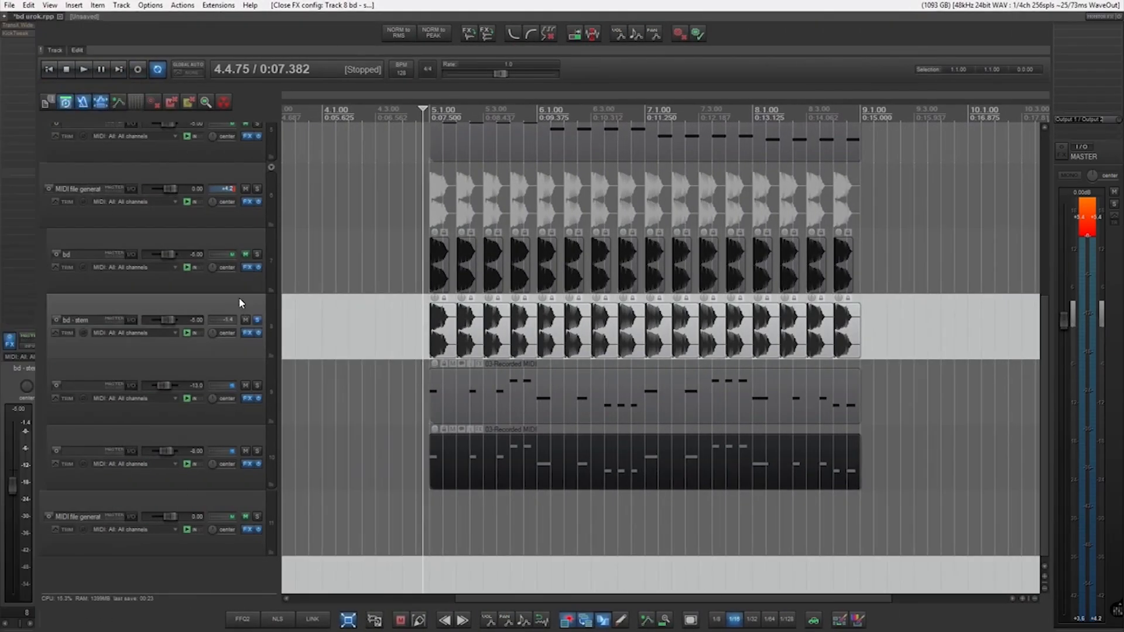
# Open KickTweak on the bd - stem track and lower the track's volume to -10.0 dB.
pyautogui.keyDown('shift'); pyautogui.click(21, 36); pyautogui.keyUp('shift')
pyautogui.click(14, 34)
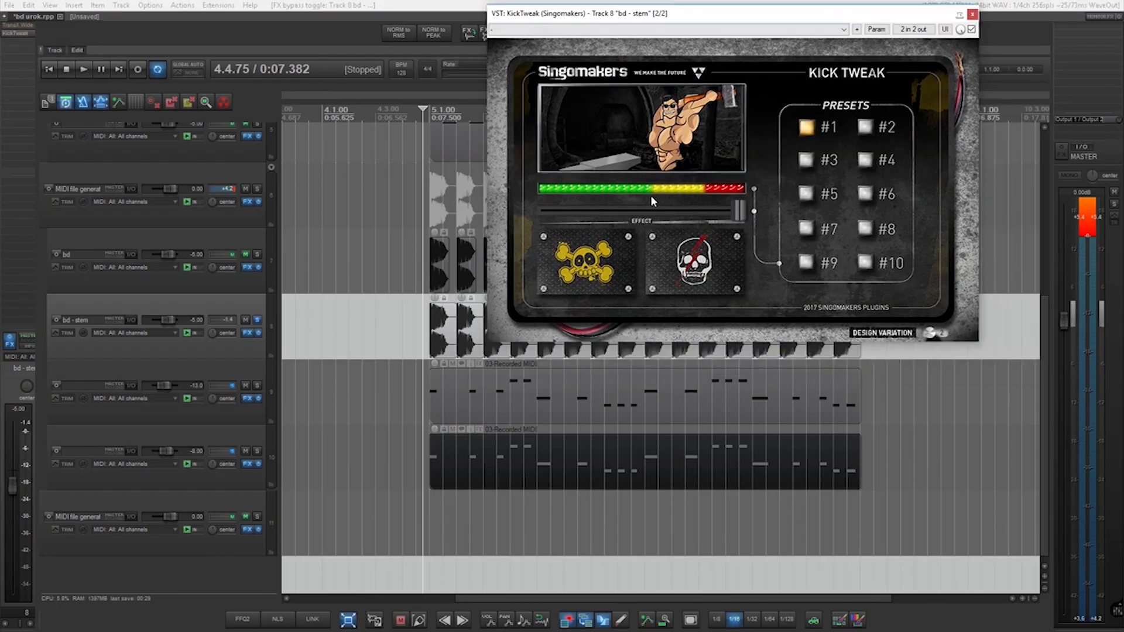
pyautogui.click(228, 302)
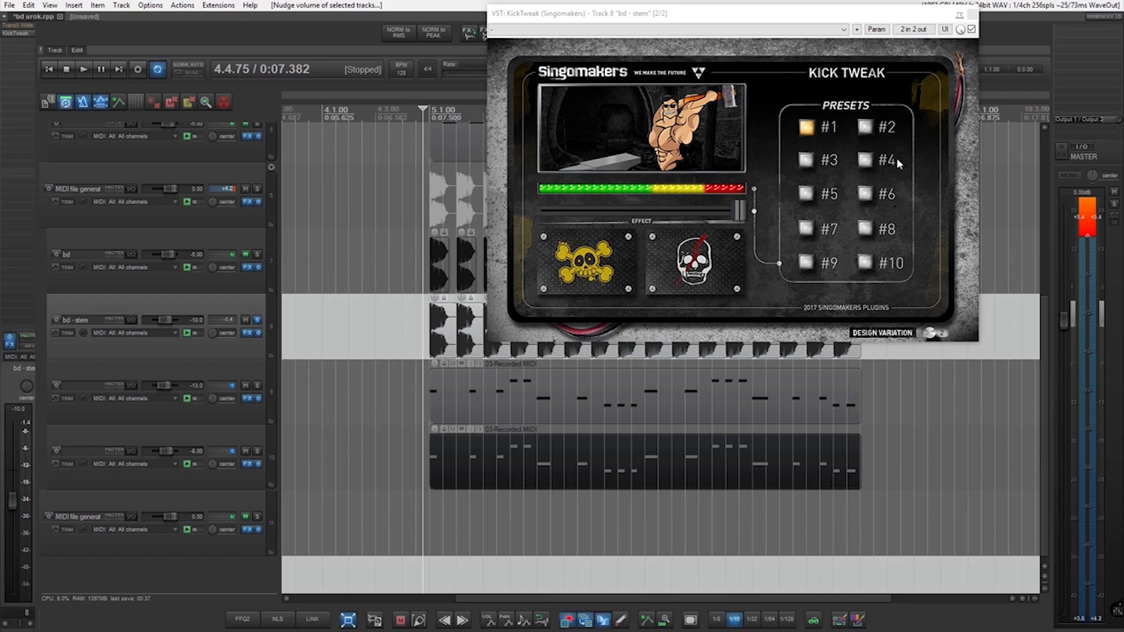
# Play the bd - stem kick and audition KickTweak presets from #2 through #9.
pyautogui.press('space')
pyautogui.click(865, 128)
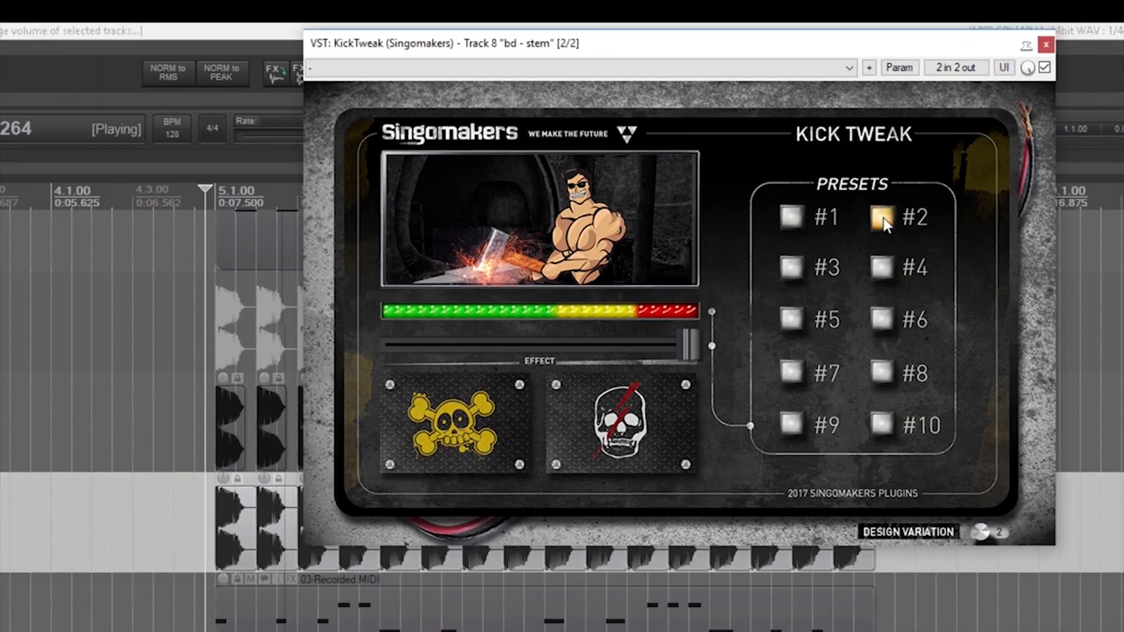
pyautogui.click(867, 163)
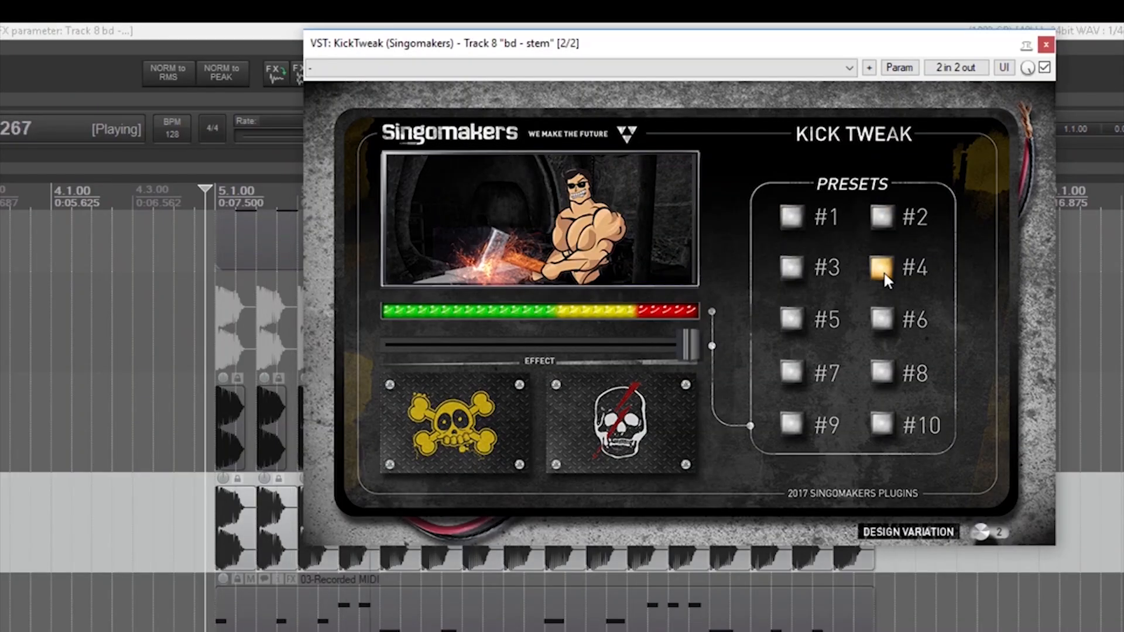
pyautogui.click(791, 319)
pyautogui.click(873, 321)
pyautogui.click(878, 372)
pyautogui.click(792, 374)
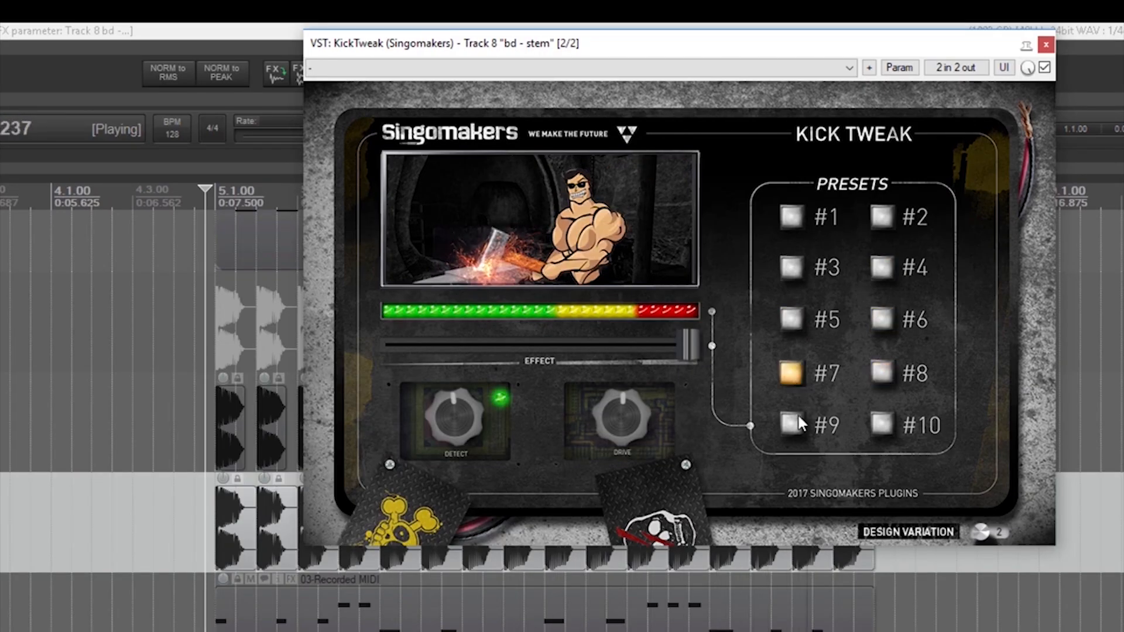
pyautogui.click(793, 422)
# Audition KickTweak preset #10 on the kick and select preset #2.
pyautogui.press('space')
pyautogui.press('space')
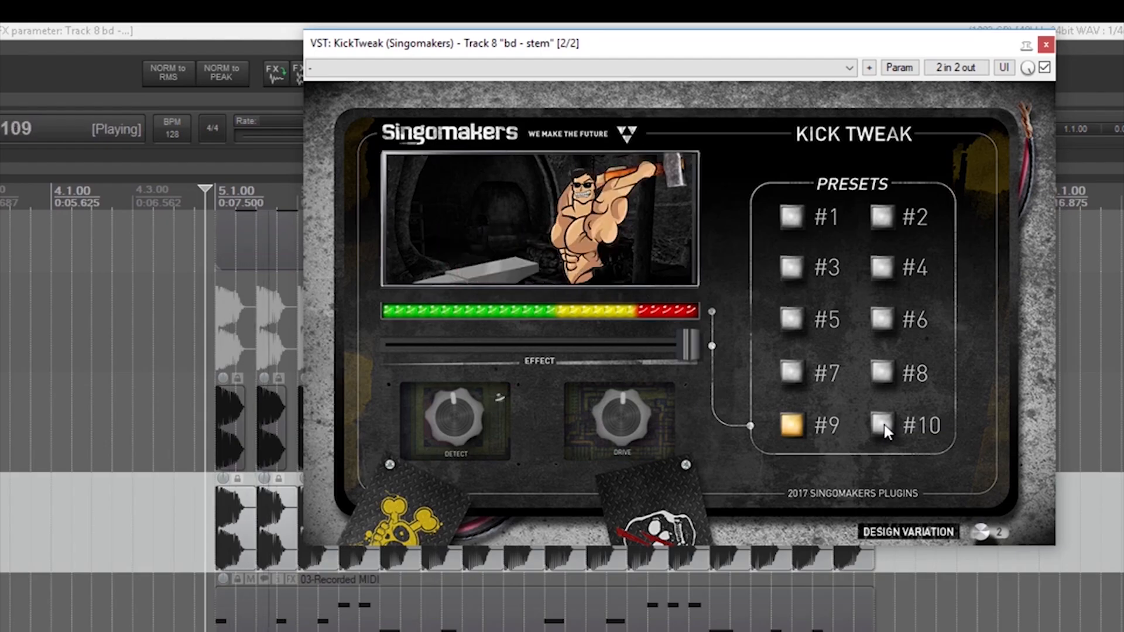
pyautogui.click(884, 423)
pyautogui.click(884, 219)
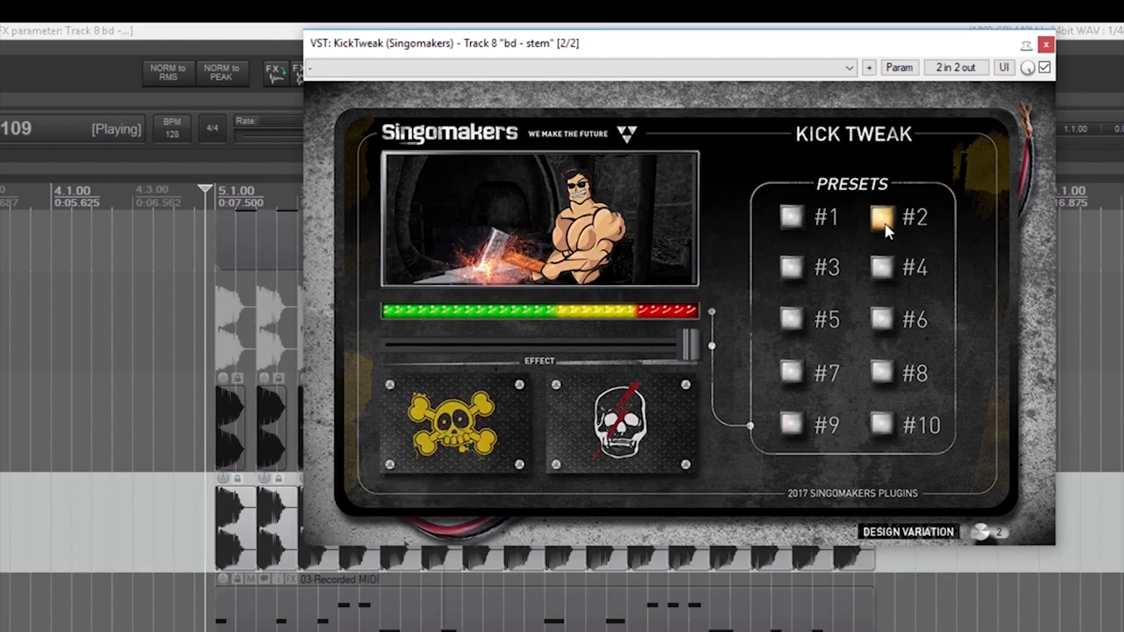
pyautogui.press('space')
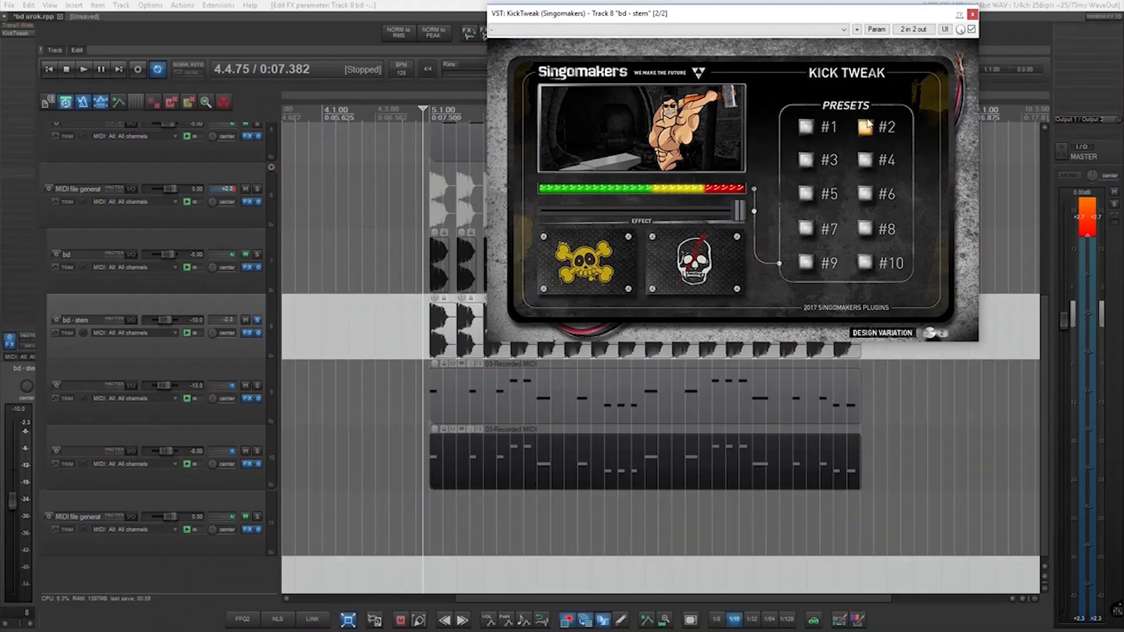
# Toggle KickTweak's bypass during playback to compare the kick with and without preset #2.
pyautogui.click(970, 30)
pyautogui.press('space')
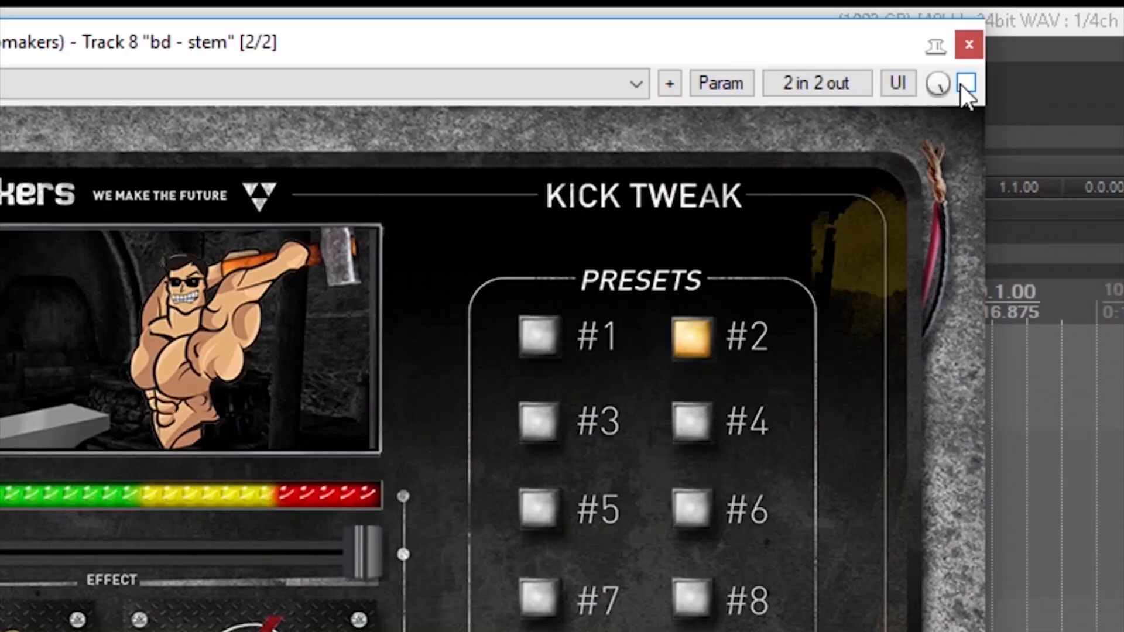
pyautogui.click(963, 85)
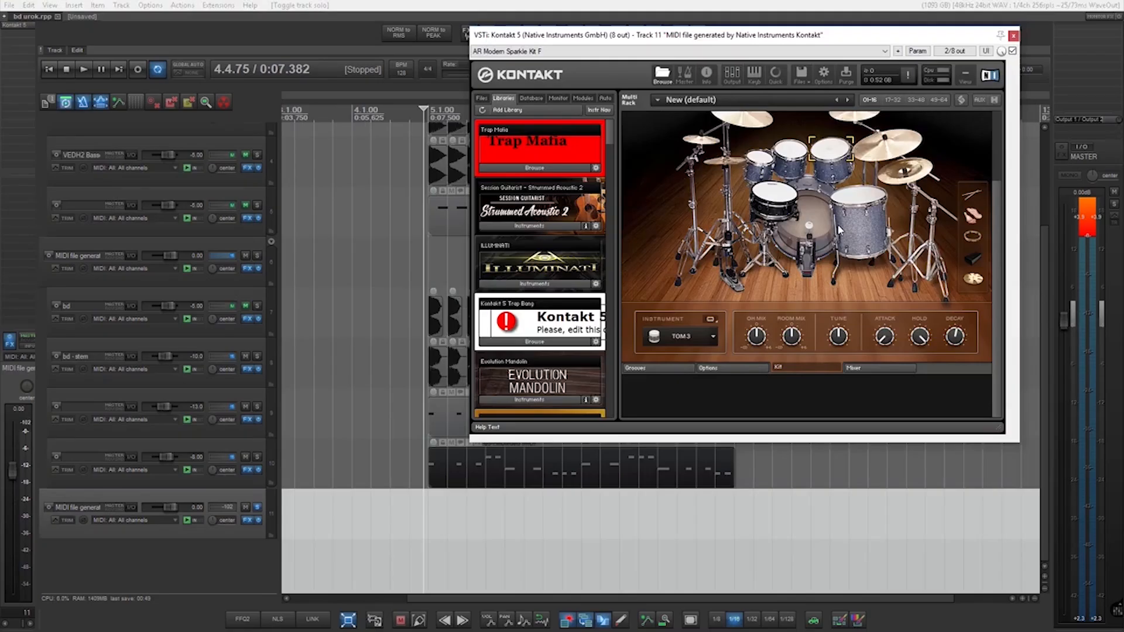
# Examine the Modern Drummer kit view and its mixer page in Kontakt 5 on the MIDI file track.
pyautogui.scroll(2, 838, 229)
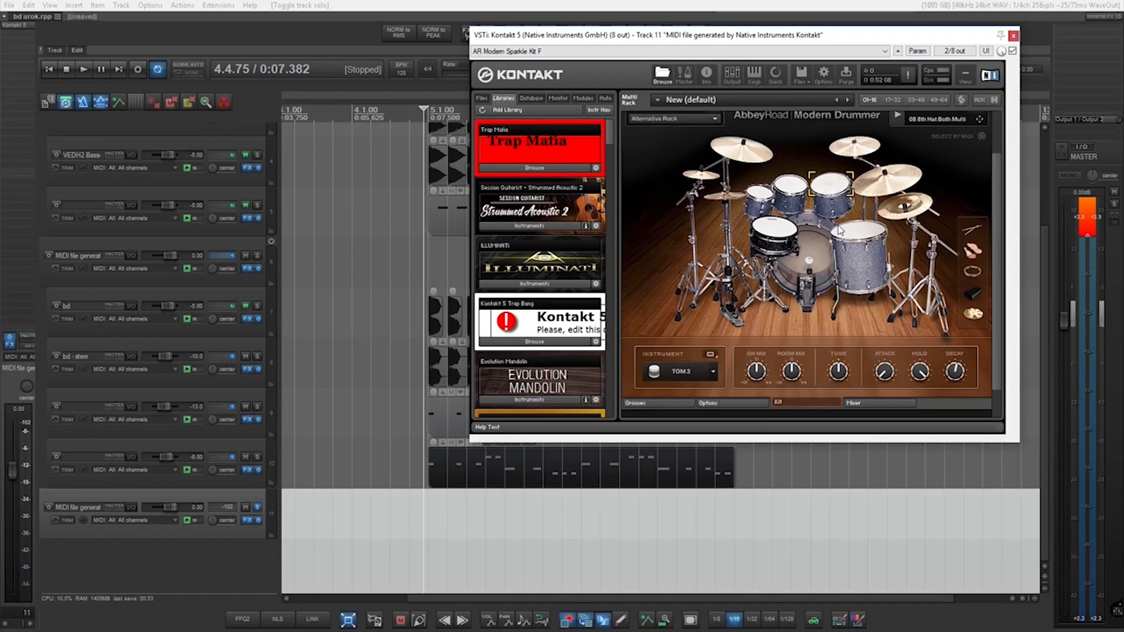
pyautogui.scroll(-1, 839, 229)
pyautogui.click(866, 384)
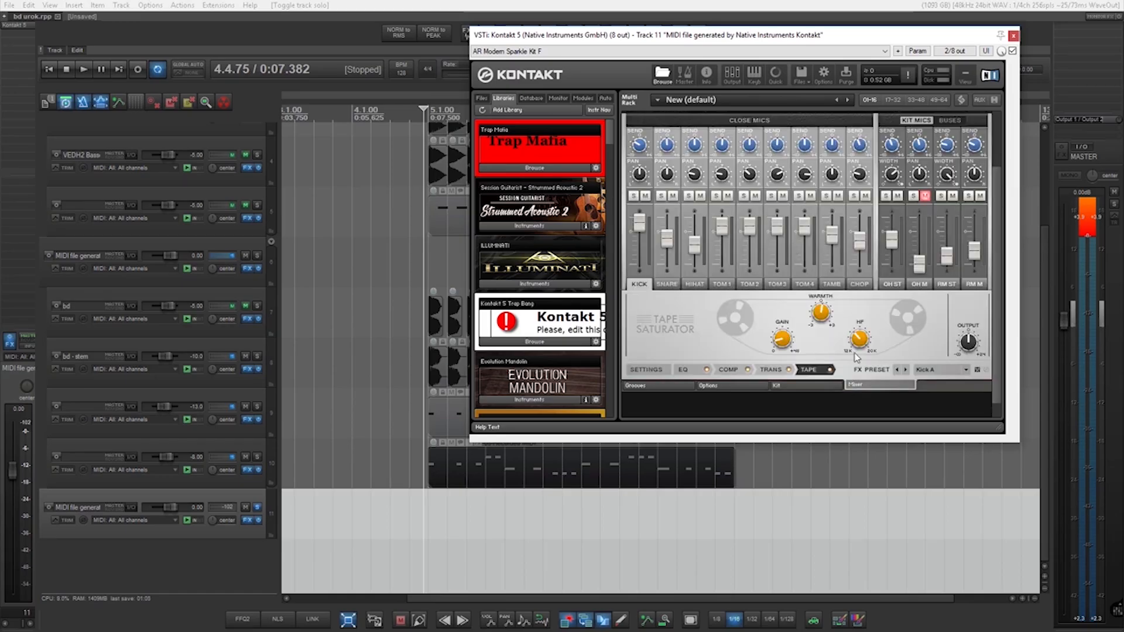
pyautogui.click(796, 384)
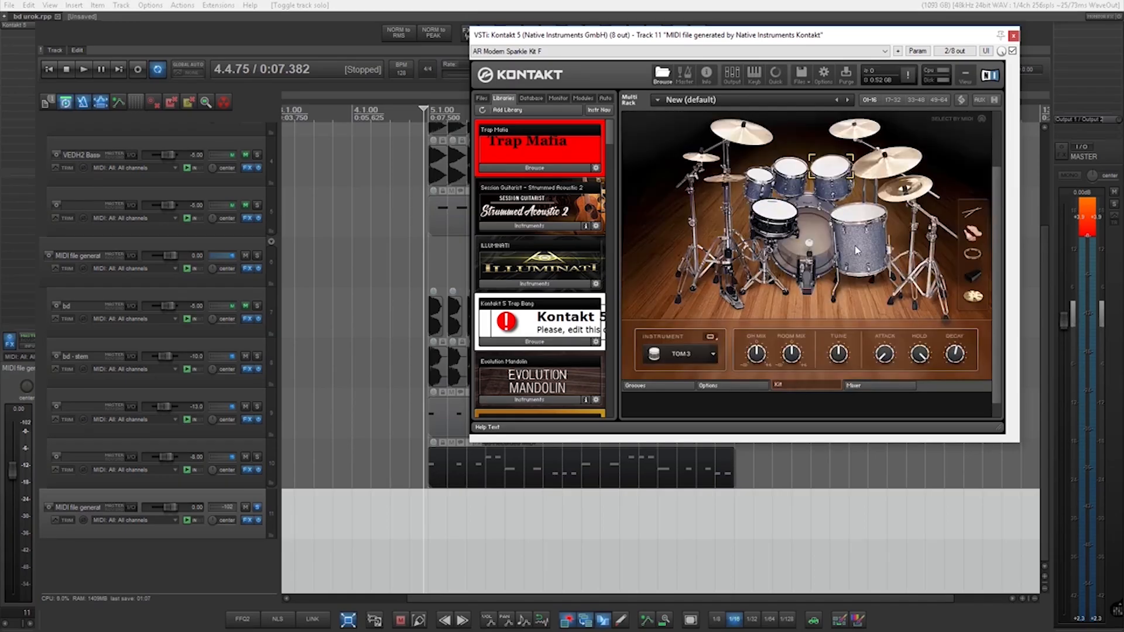
# Examine the drum kit's velocity, MIDI mapping and randomize options and open its groove browser.
pyautogui.click(735, 384)
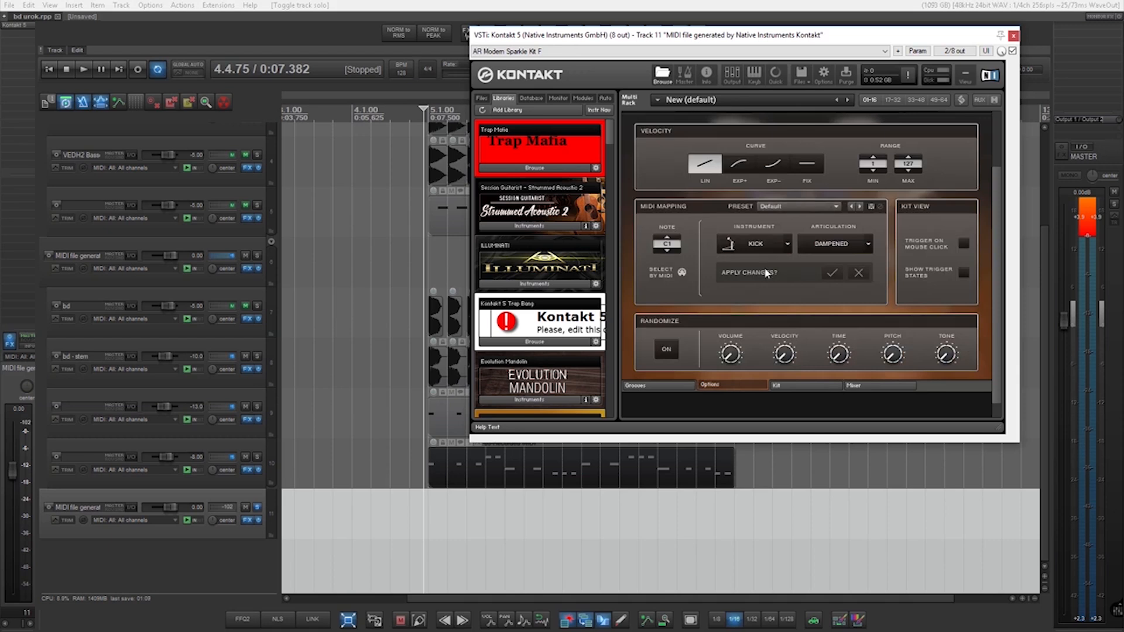
pyautogui.click(665, 386)
pyautogui.scroll(2, 743, 354)
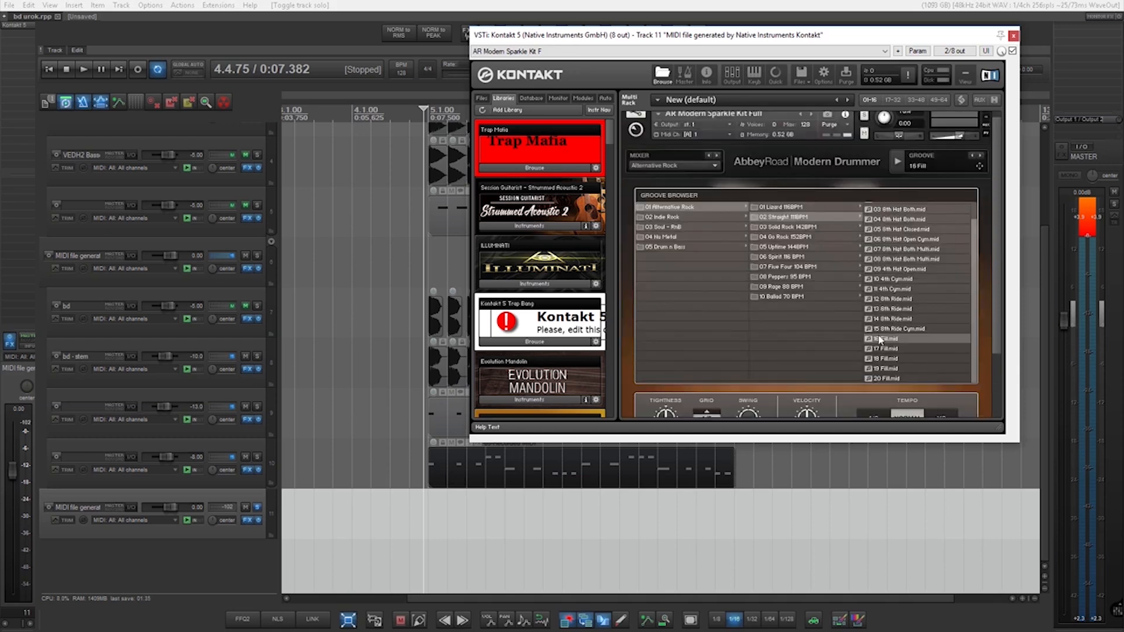
# Place the 16 Fill groove from the Alternative Rock Straight folder at bar 3 of the MIDI file track and play it back.
pyautogui.click(898, 156)
pyautogui.scroll(-4, 625, 519)
pyautogui.scroll(4, 329, 481)
pyautogui.moveTo(980, 167); pyautogui.dragTo(477, 521)
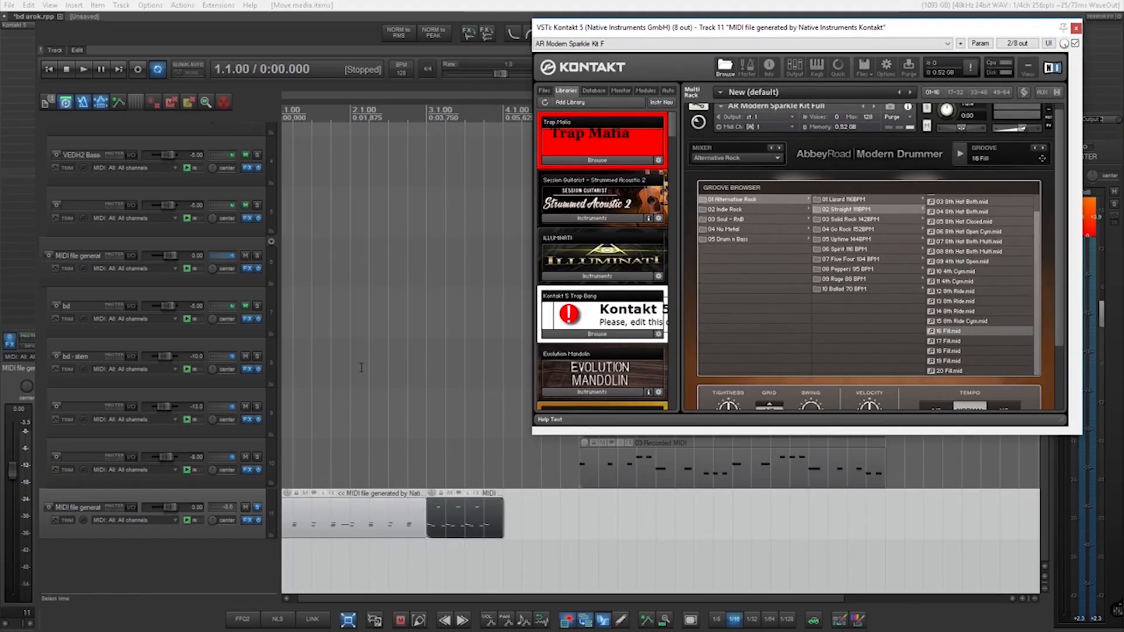
pyautogui.press('space')
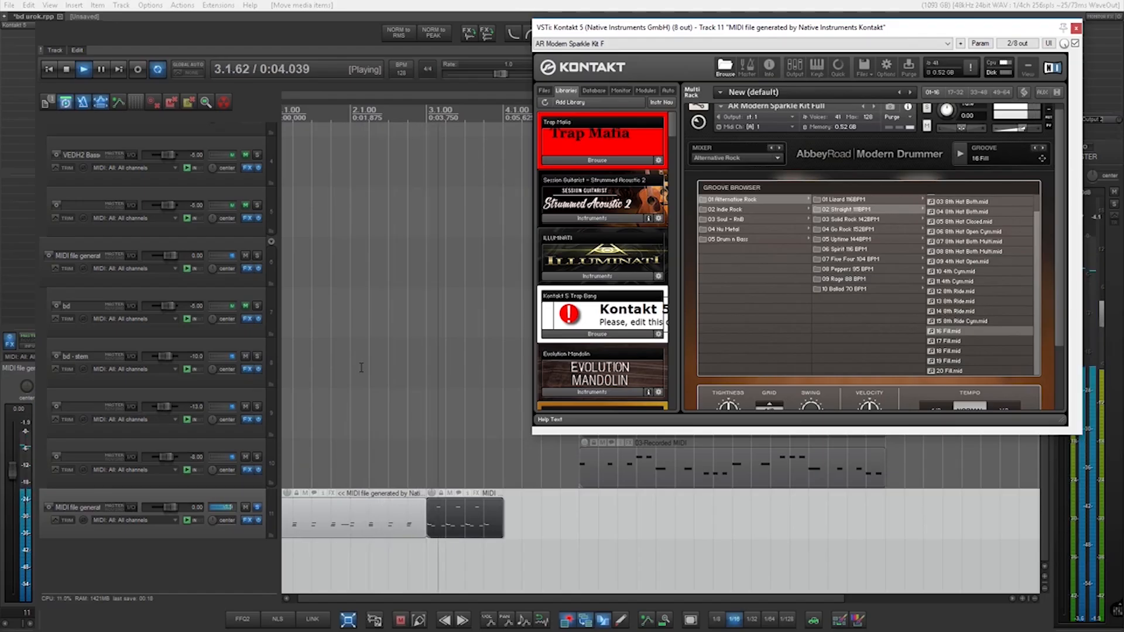
pyautogui.press('space')
# Raise the snare's close-mic fader slightly in the kit's mixer while playing the groove.
pyautogui.click(932, 382)
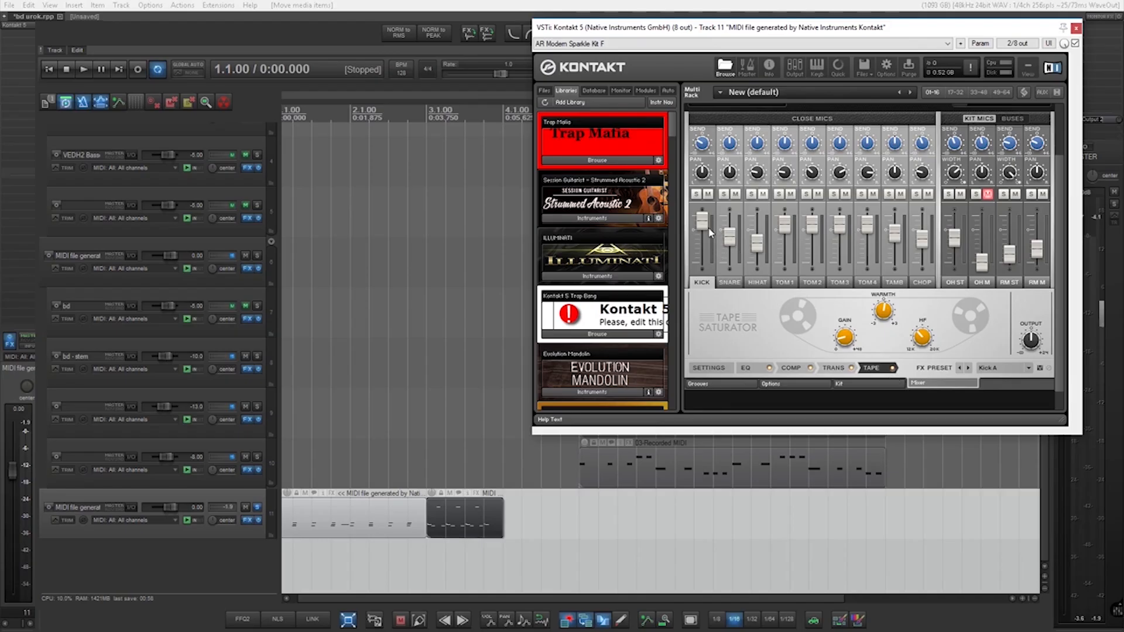
pyautogui.press('space')
pyautogui.press('space')
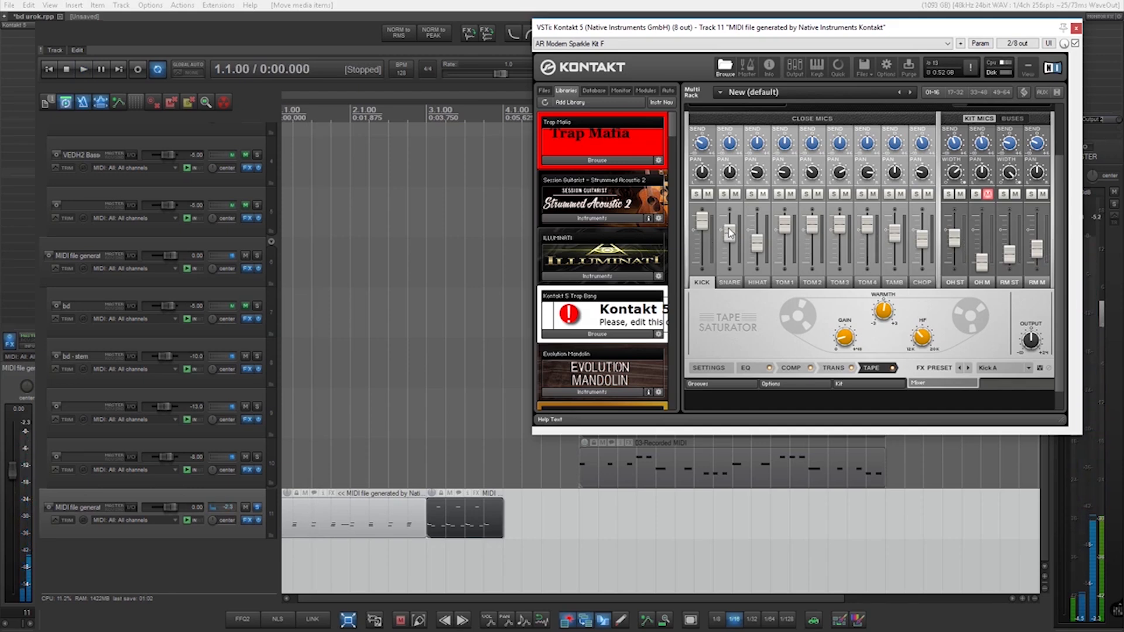
pyautogui.press('space')
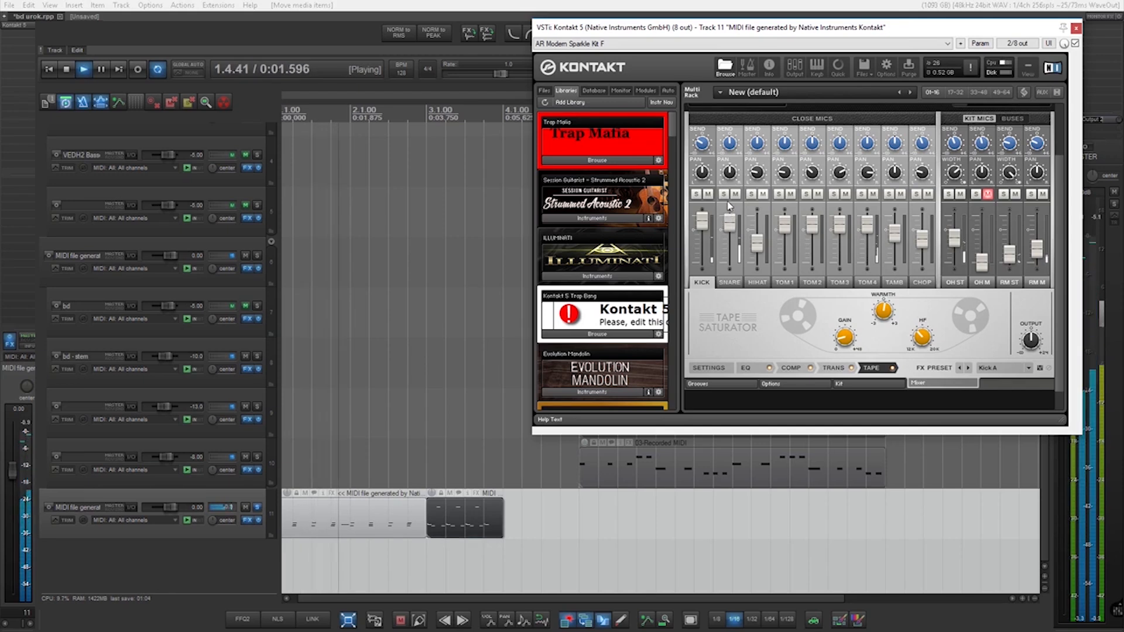
pyautogui.moveTo(728, 216); pyautogui.dragTo(726, 211)
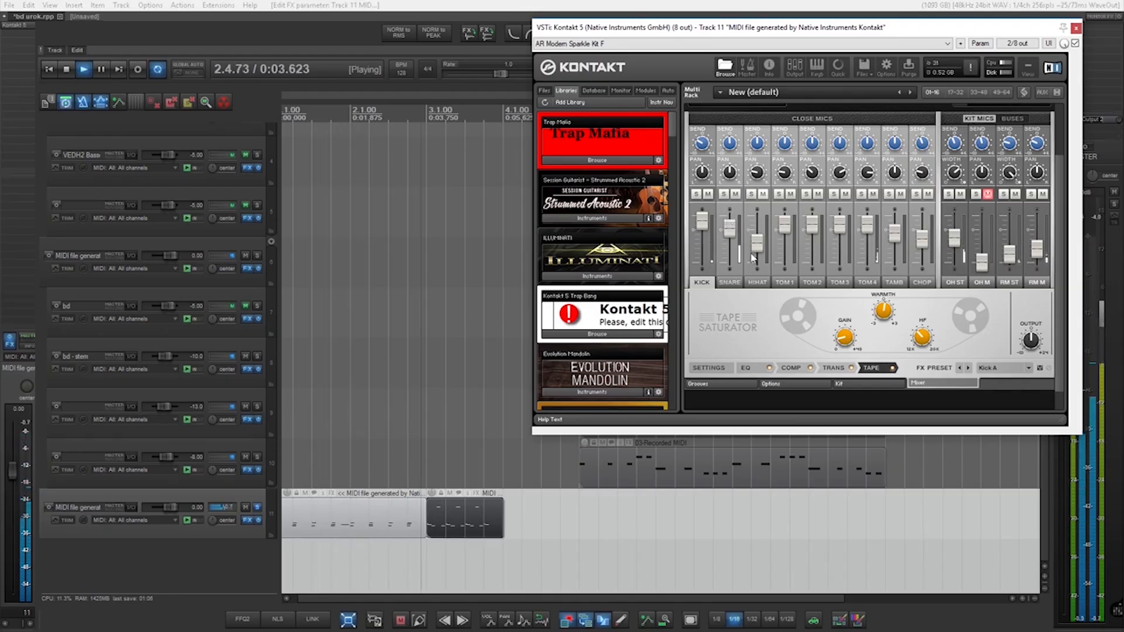
pyautogui.press('space')
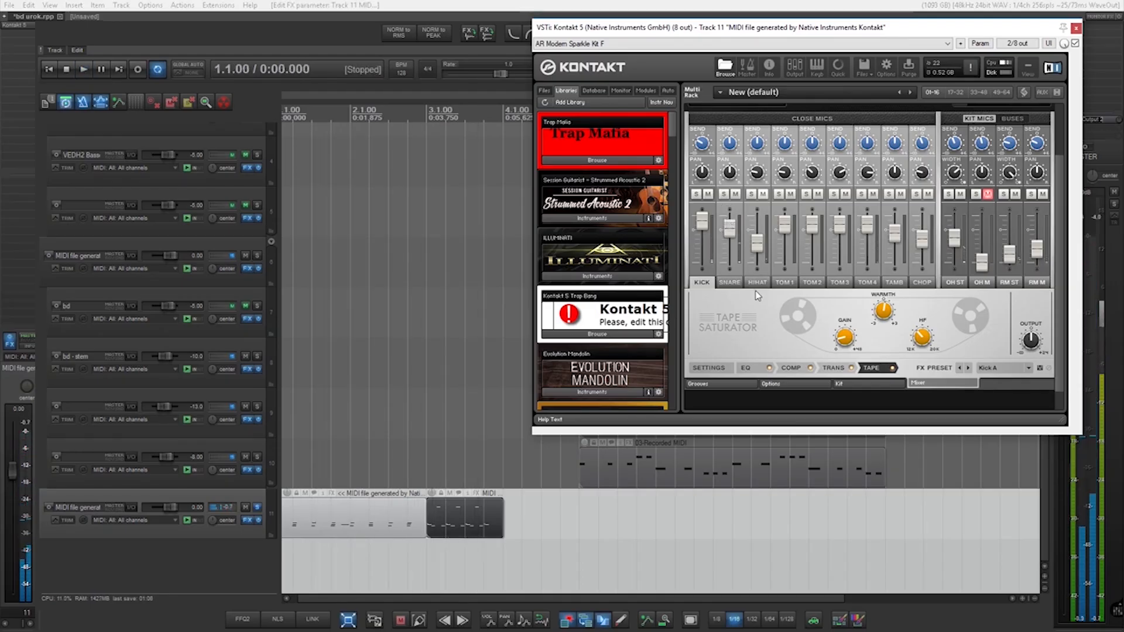
# Examine the kick channel's Solid G-EQ, Solid Bus Comp, Transient Master and Tape Saturator settings.
pyautogui.click(745, 368)
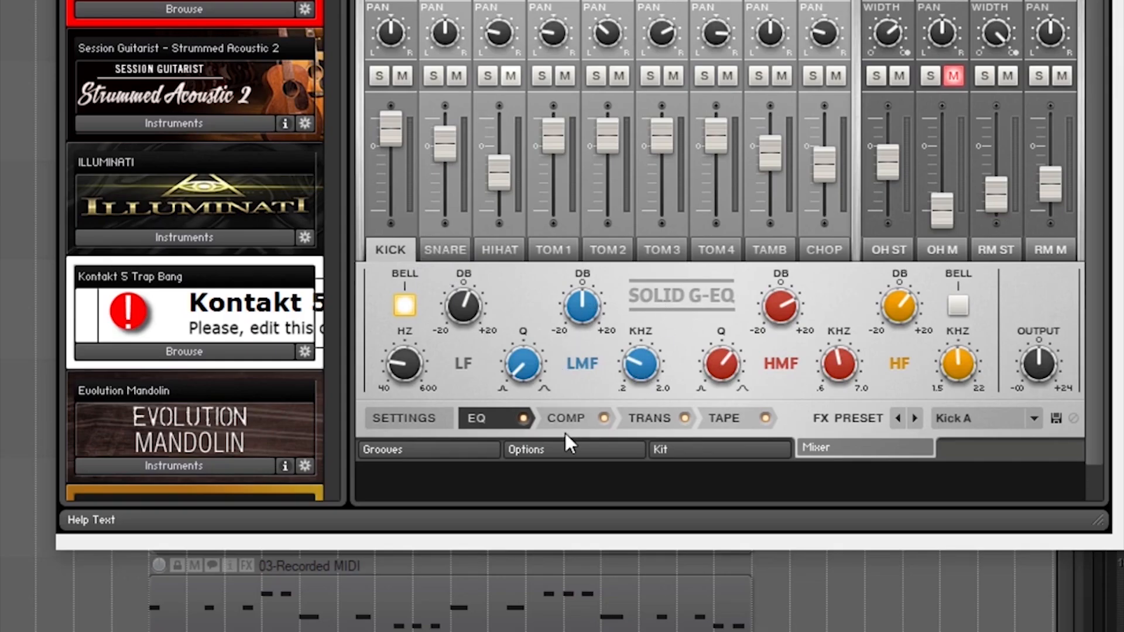
pyautogui.click(560, 417)
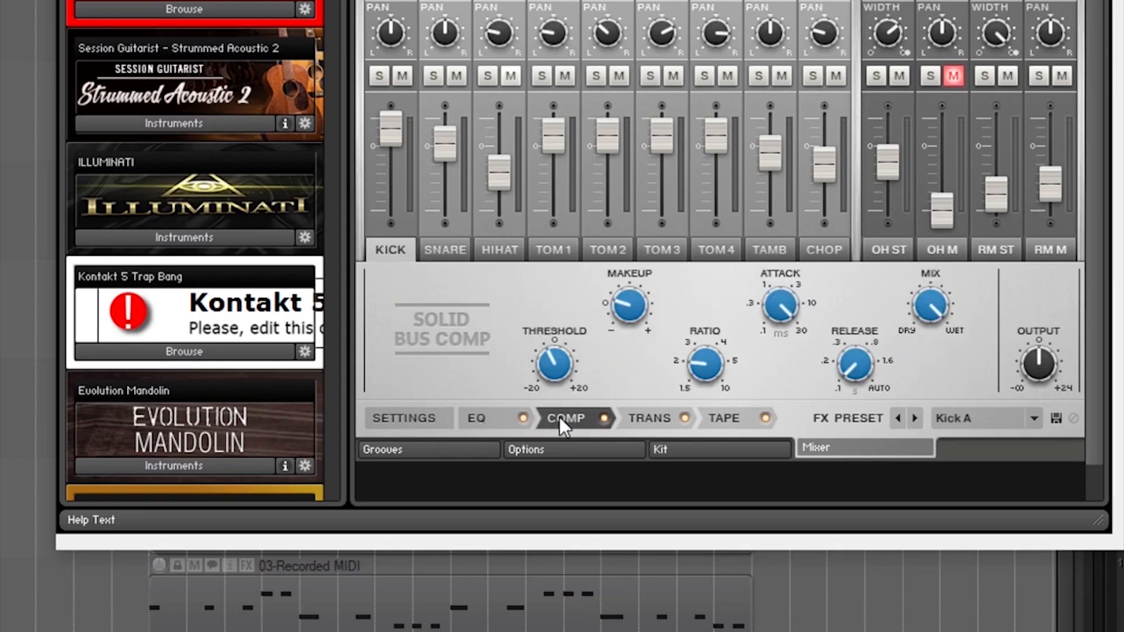
pyautogui.click(649, 419)
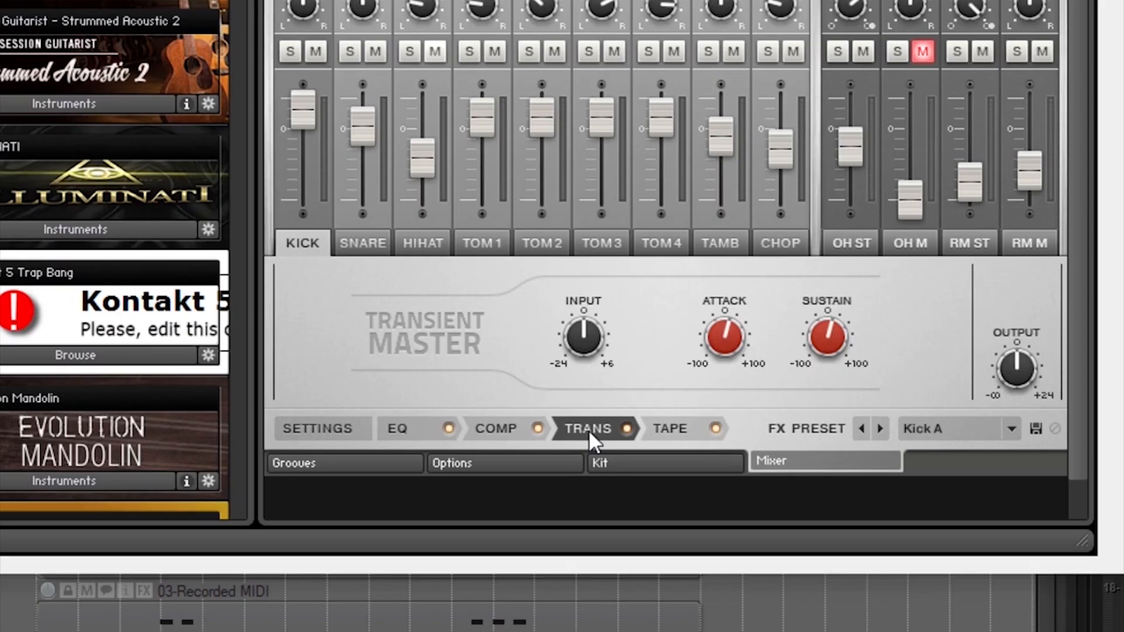
pyautogui.click(667, 428)
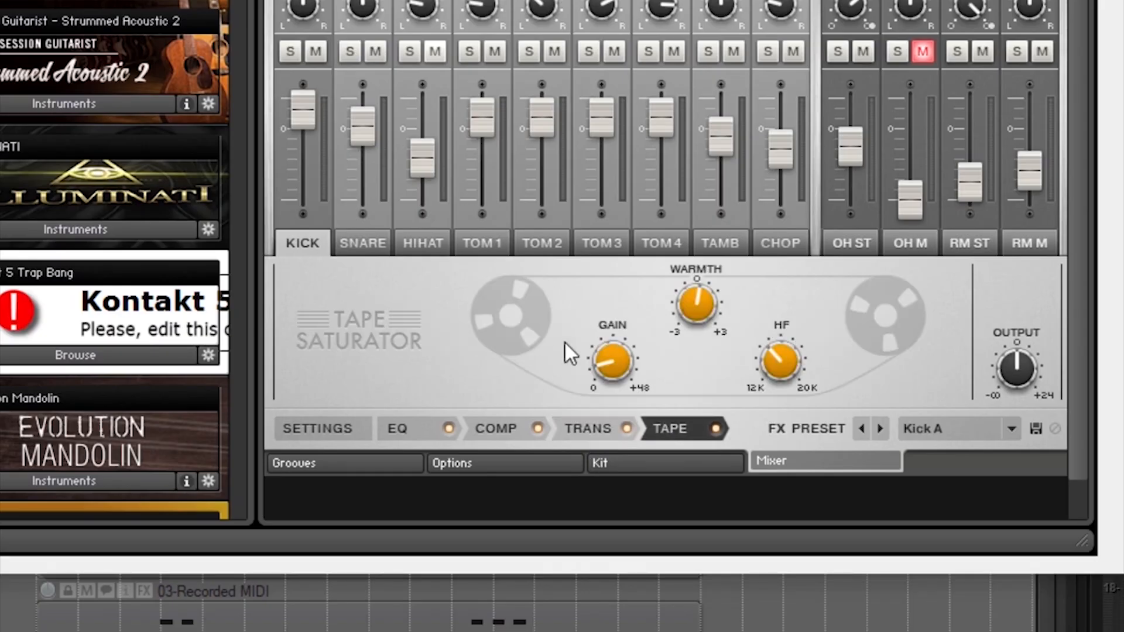